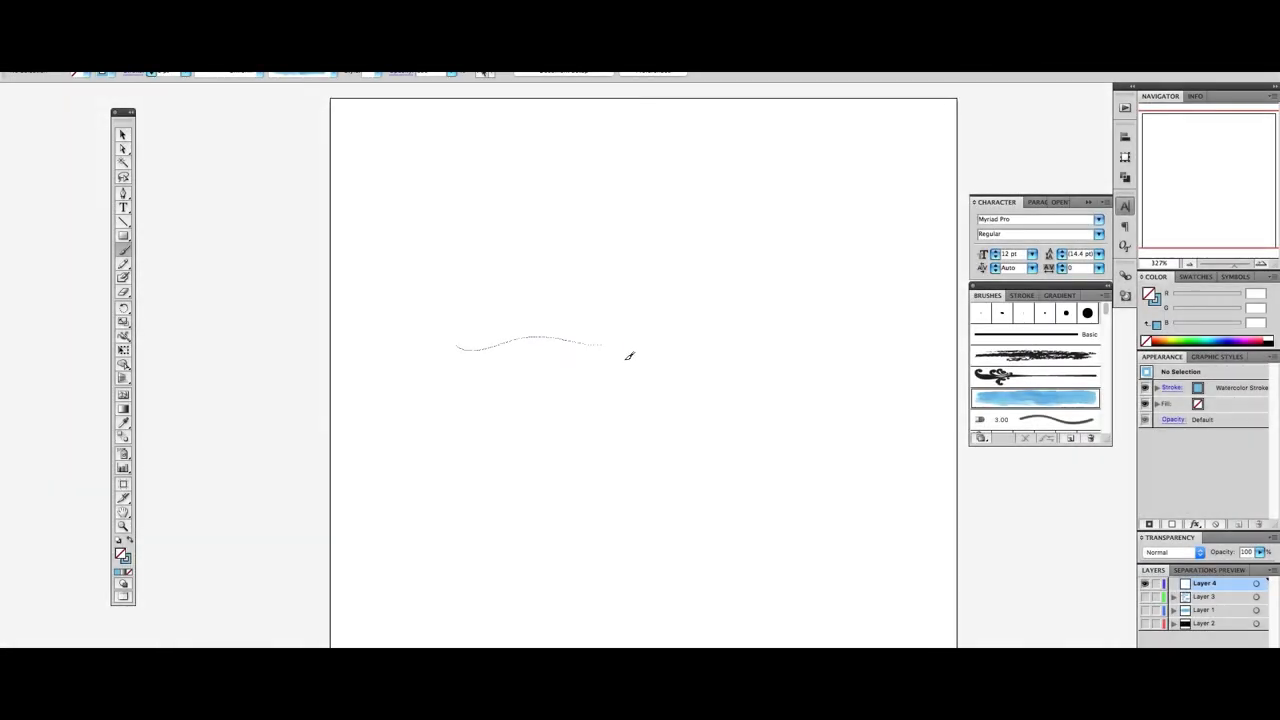
Paint two horizontal light-blue strokes with the Watercolor Stroke art brush, one below the other
drag(629, 355, 629, 356)
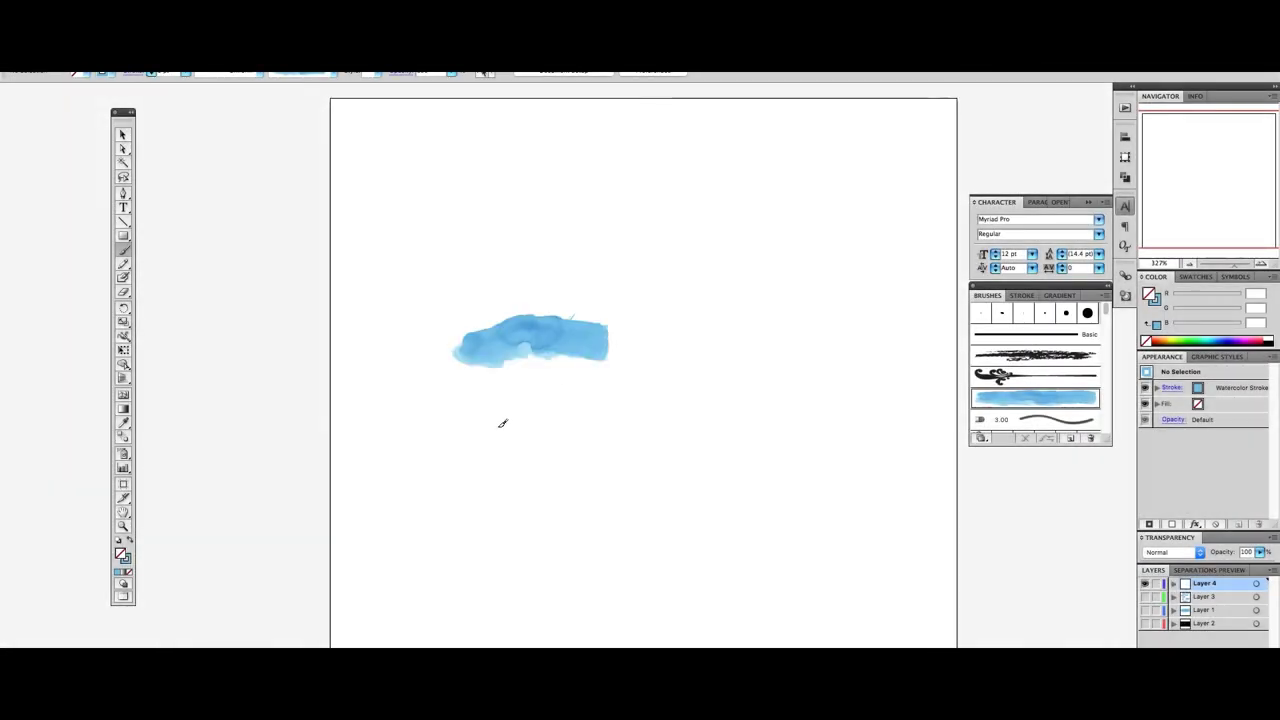
drag(472, 432, 689, 443)
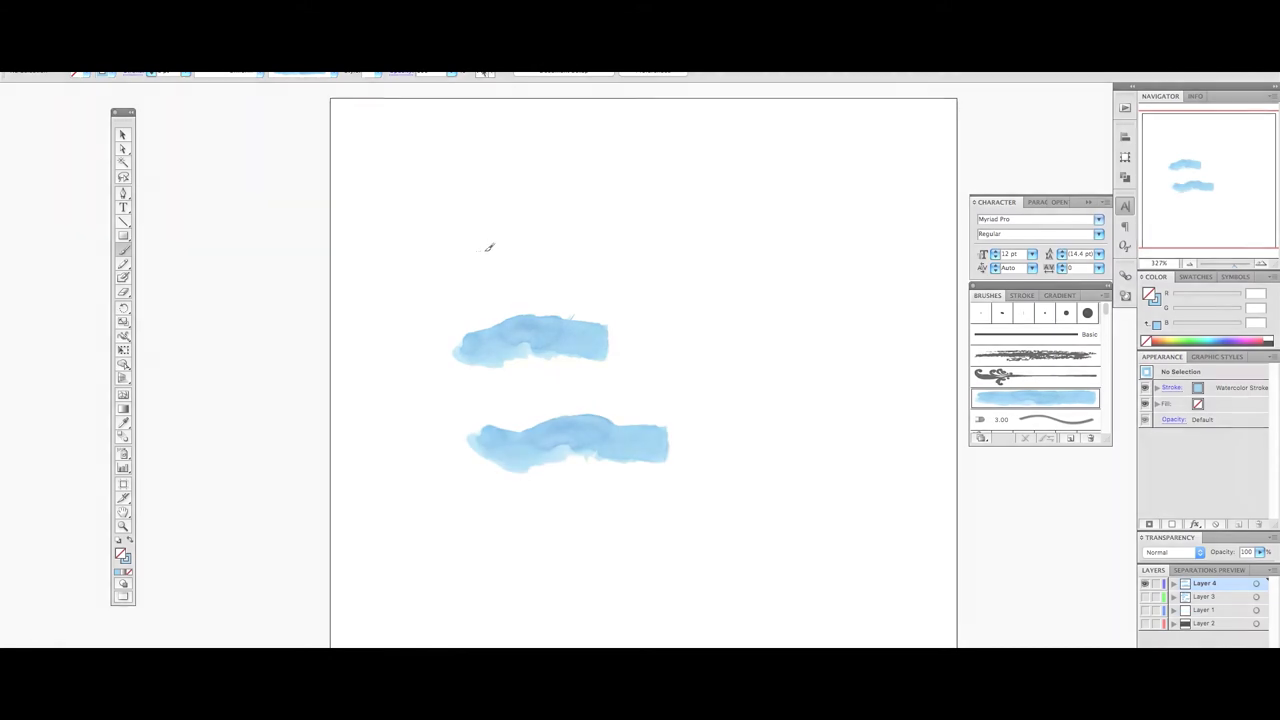
Search Google for 'Watercolor stroke png' and show the image results
text(stroke png)
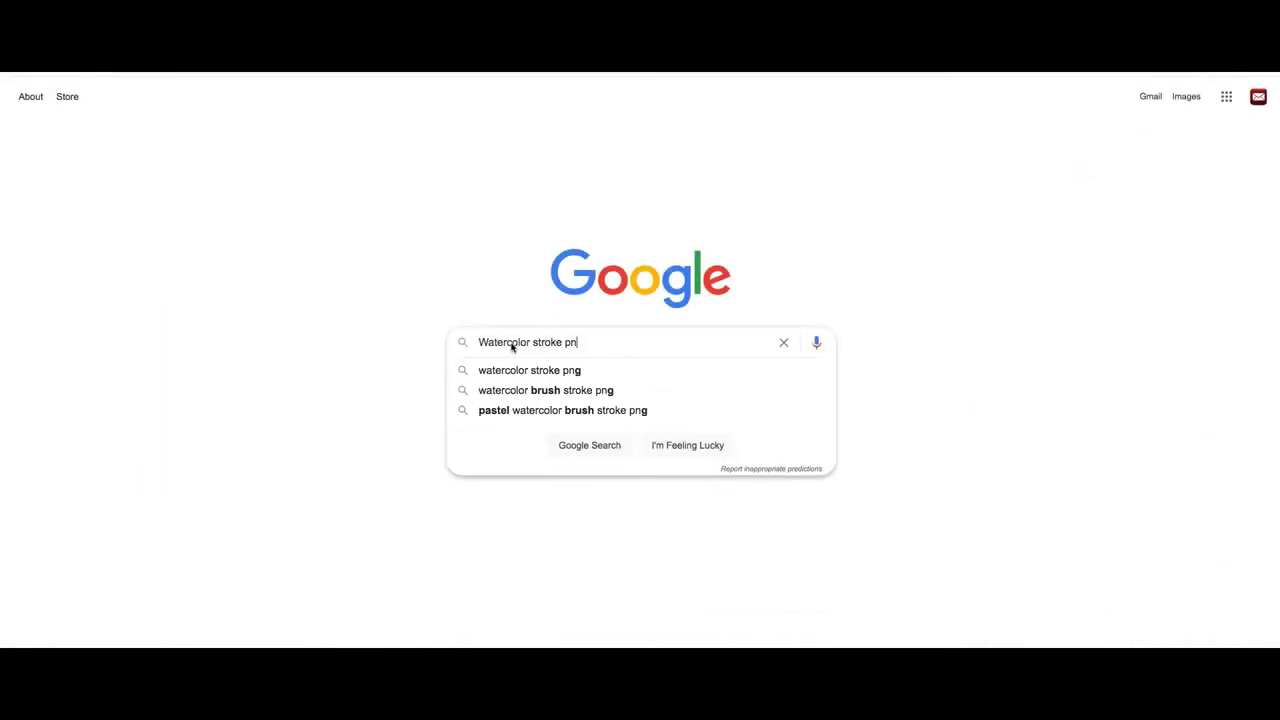
key(Return)
click(149, 129)
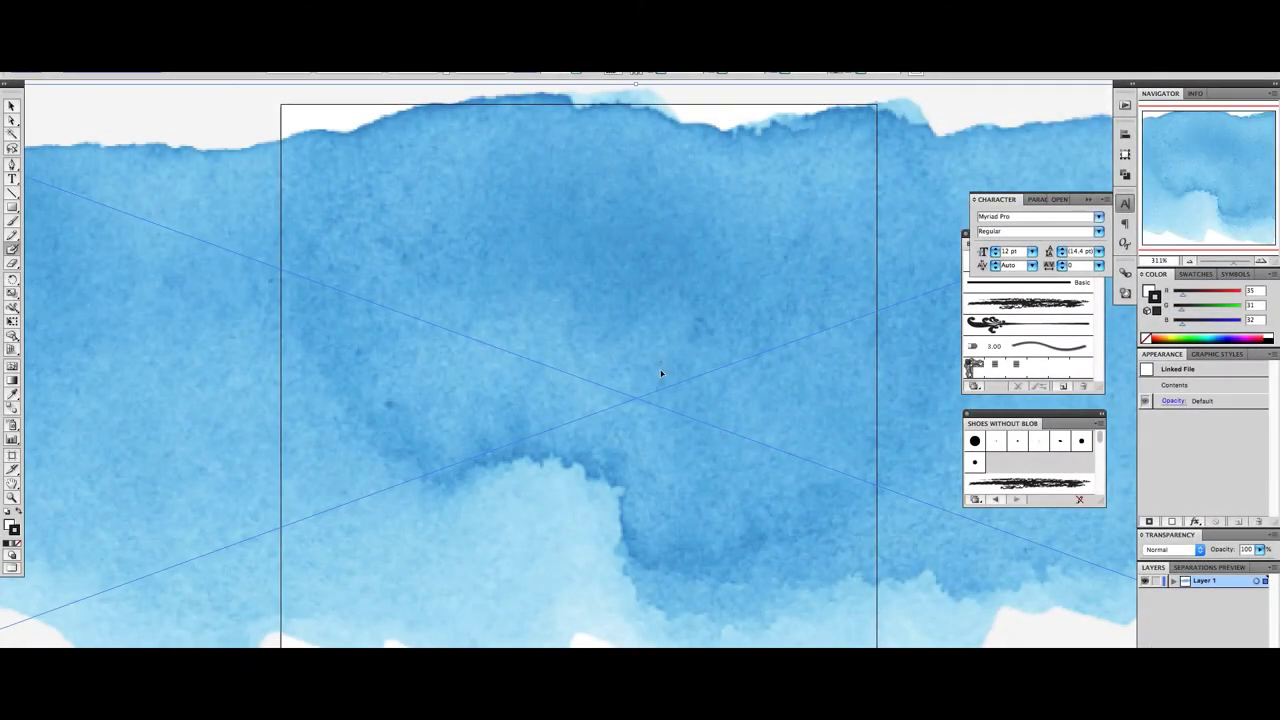
Scale the placed watercolor image down to a strip of about 1.258 × 0.4565 in on the artboard
key(ctrl+minus)
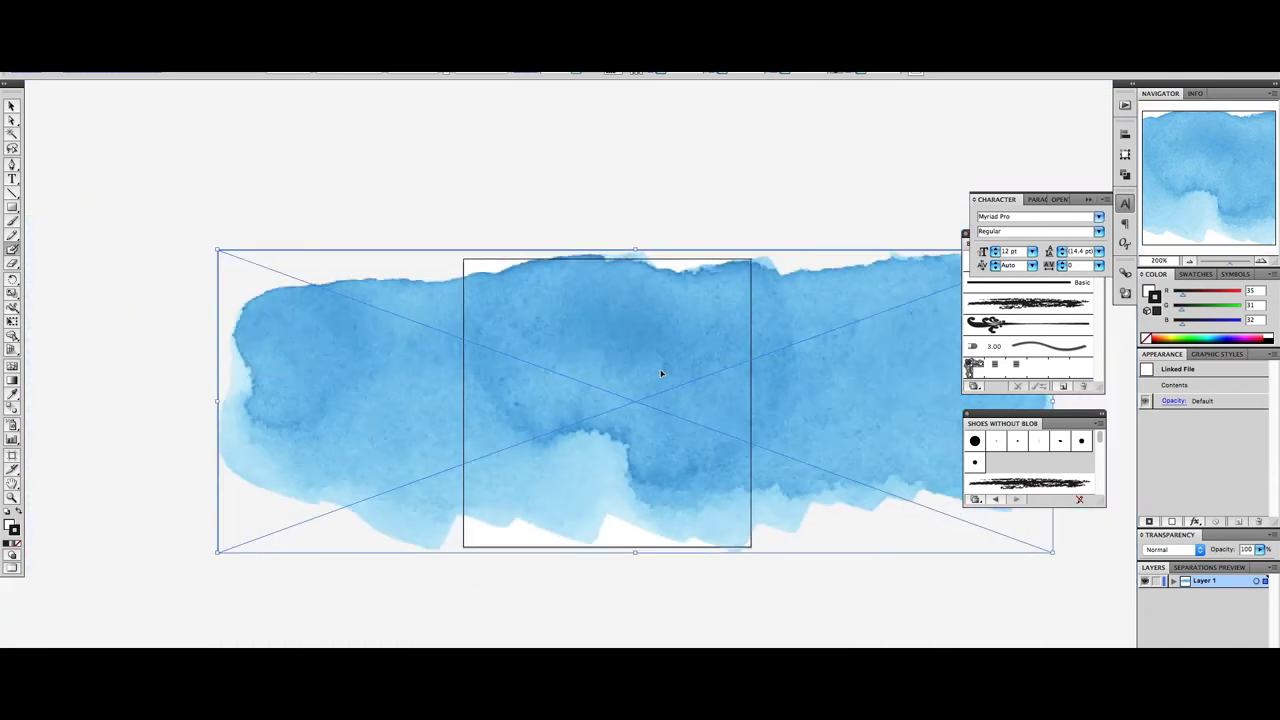
key(ctrl+minus)
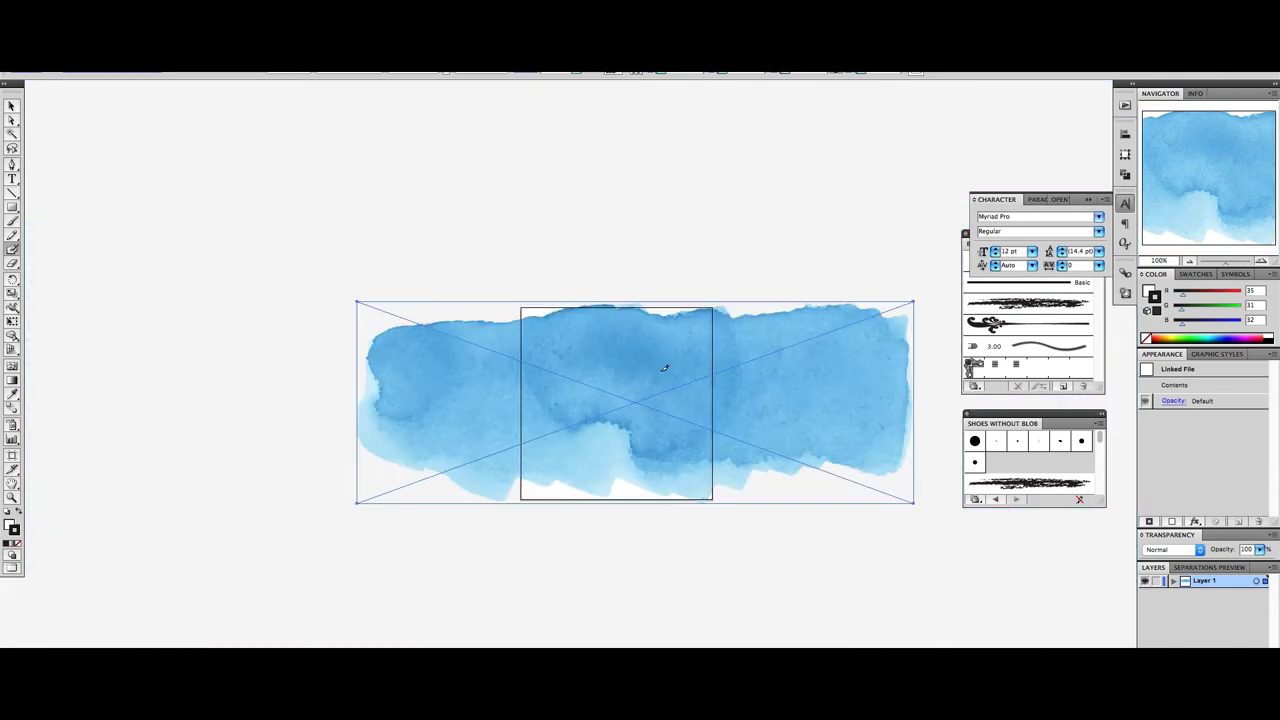
click(12, 106)
mouse_move(914, 503)
mouse_down()
mouse_move(469, 344)
mouse_move(660, 388)
mouse_up()
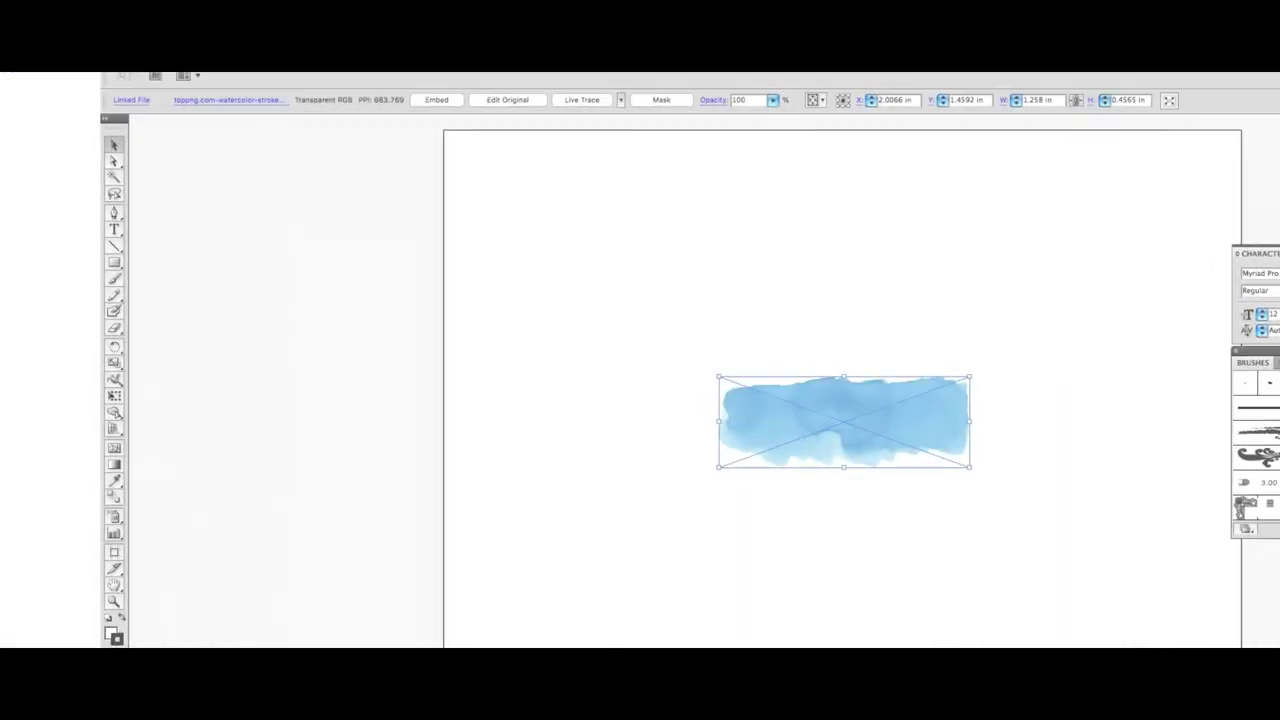
click(206, 78)
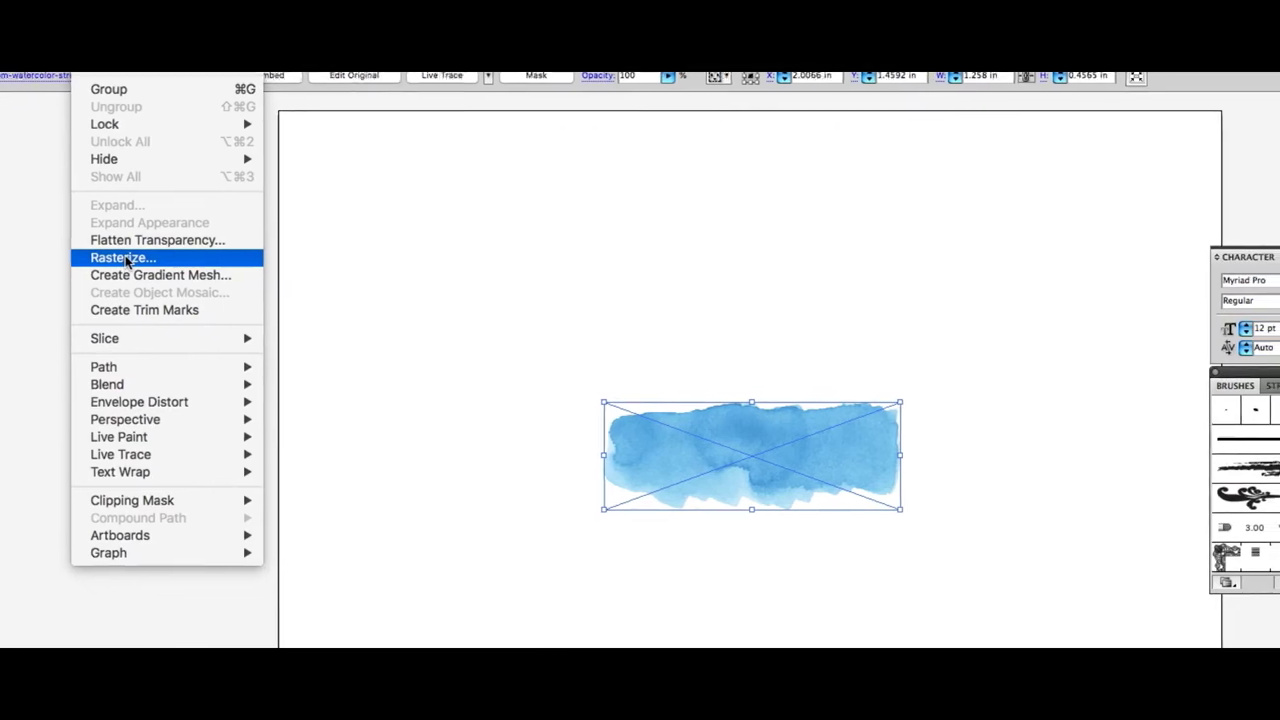
Rasterize the watercolor strip as RGB at High (300 ppi) with a white background
click(88, 234)
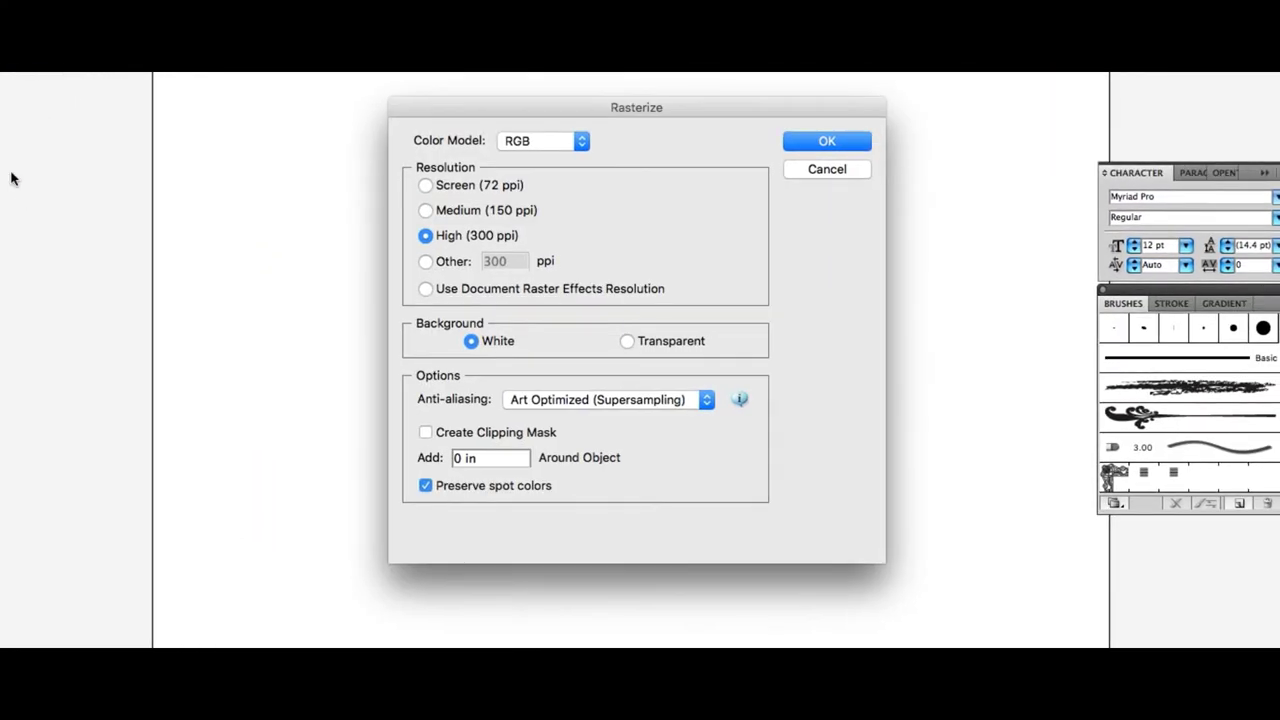
click(816, 142)
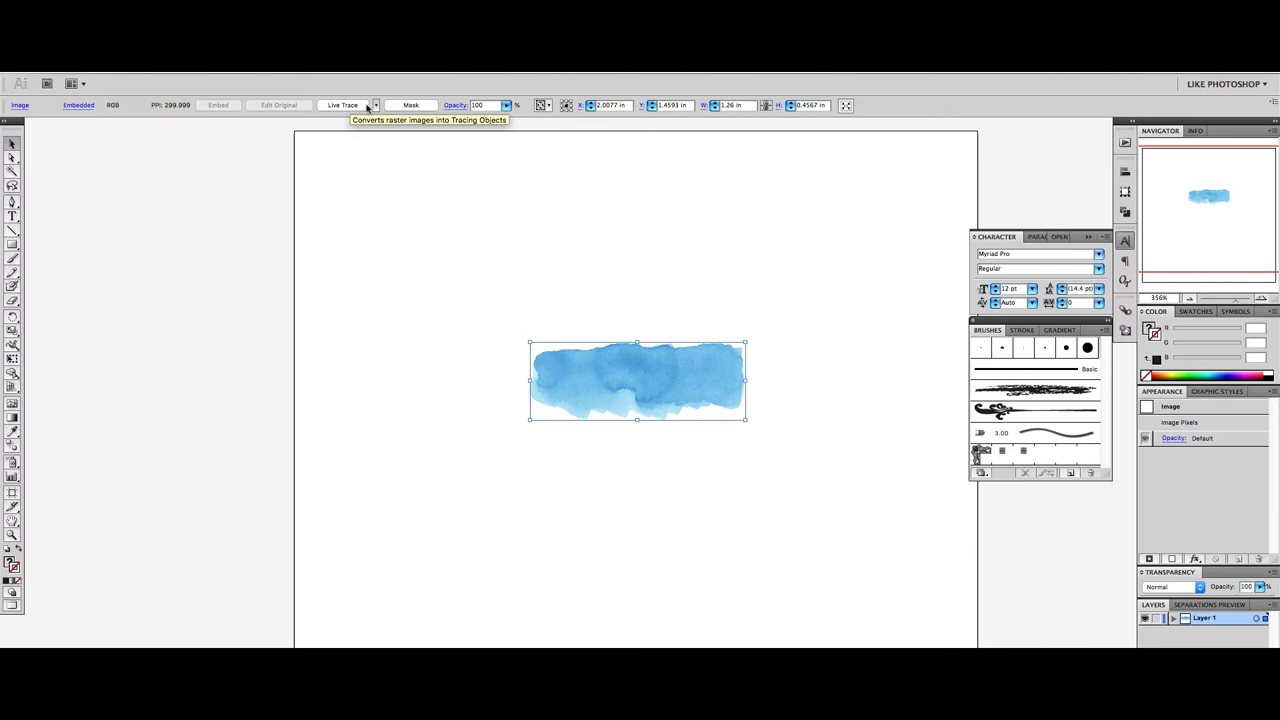
Trace the watercolor strip with the Photo High Fidelity preset and expand it to vector paths
click(378, 106)
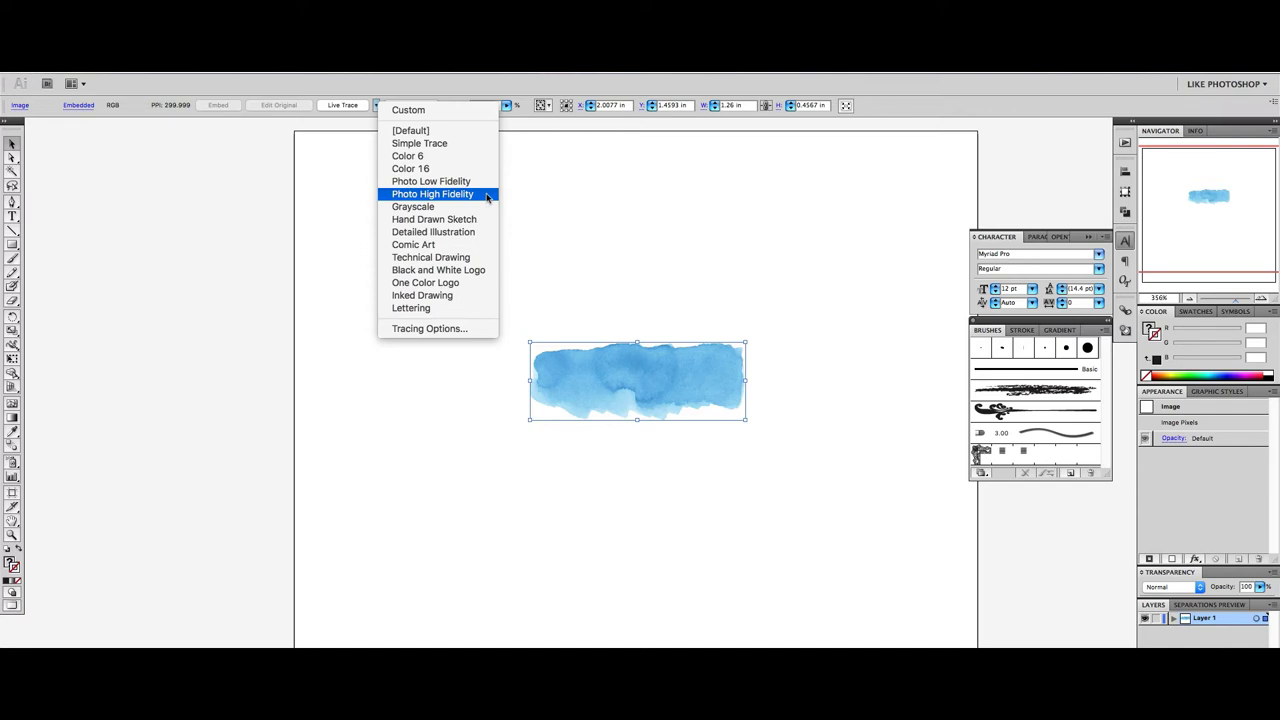
click(487, 197)
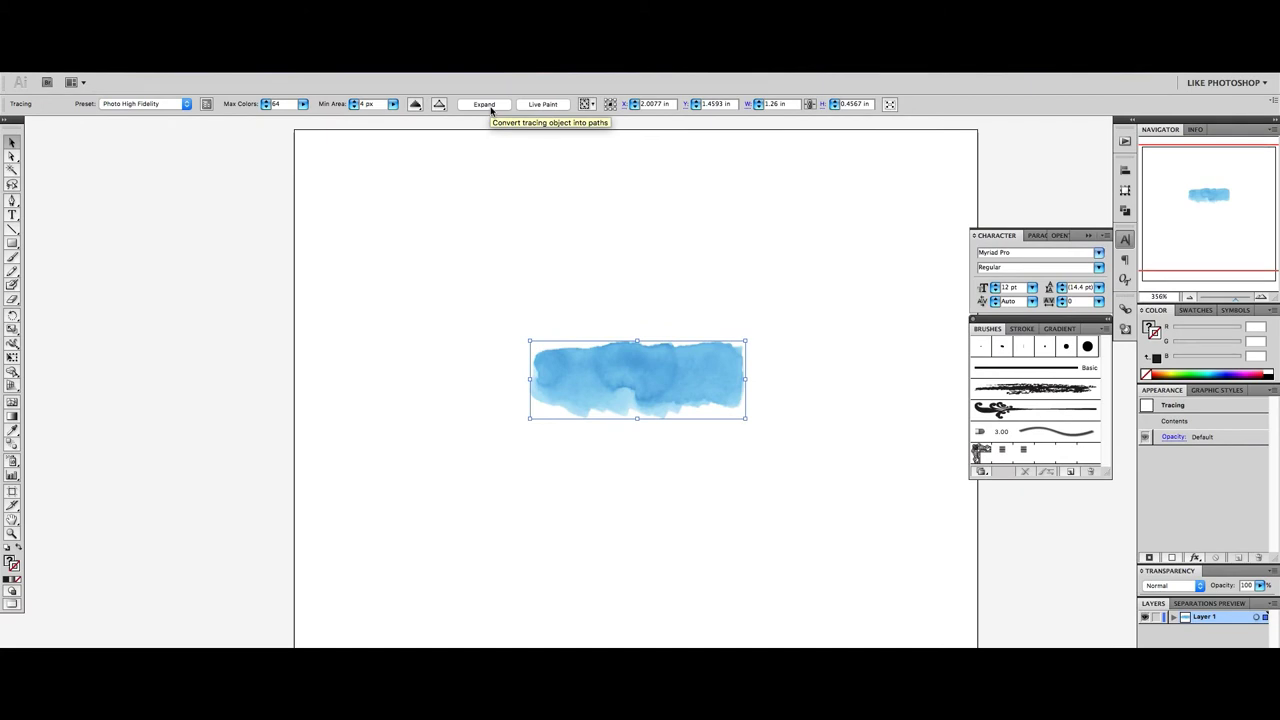
click(484, 104)
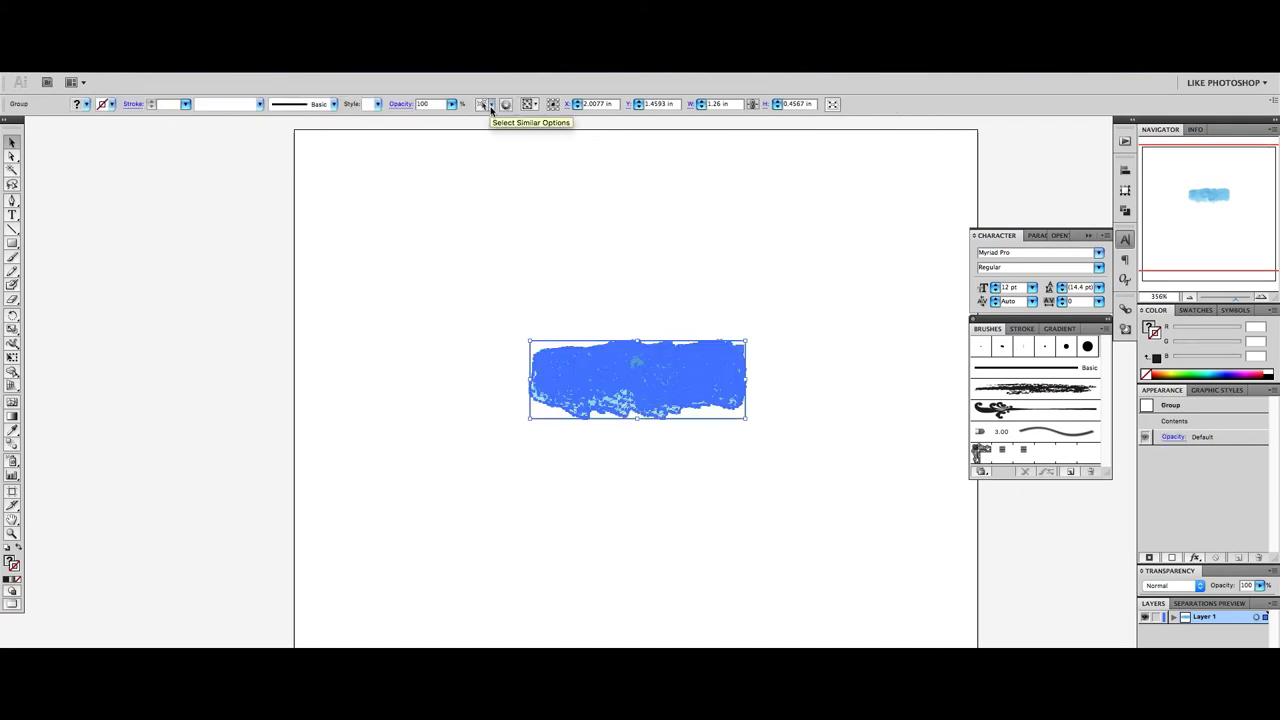
Ungroup the expanded watercolor tracing into individual vector paths
right_click(600, 399)
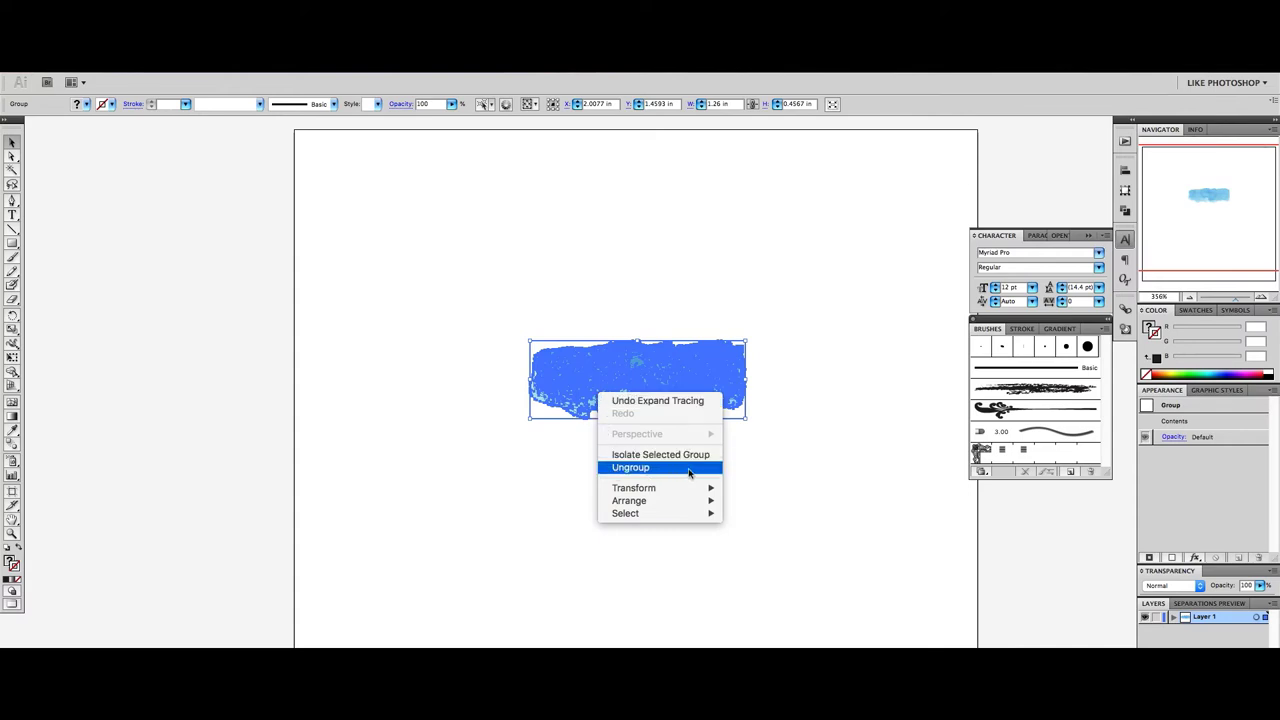
click(688, 468)
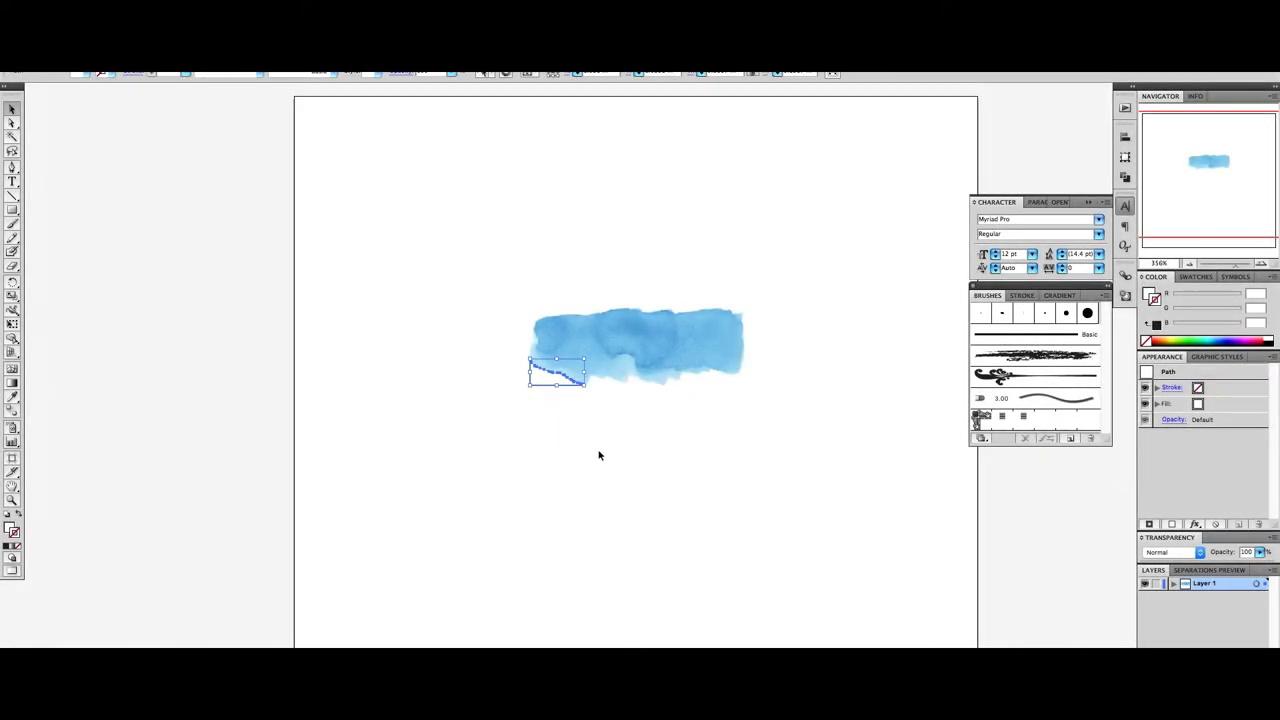
Delete the stray fragments along the bottom-right, top-right and bottom edges of the traced stroke
click(599, 455)
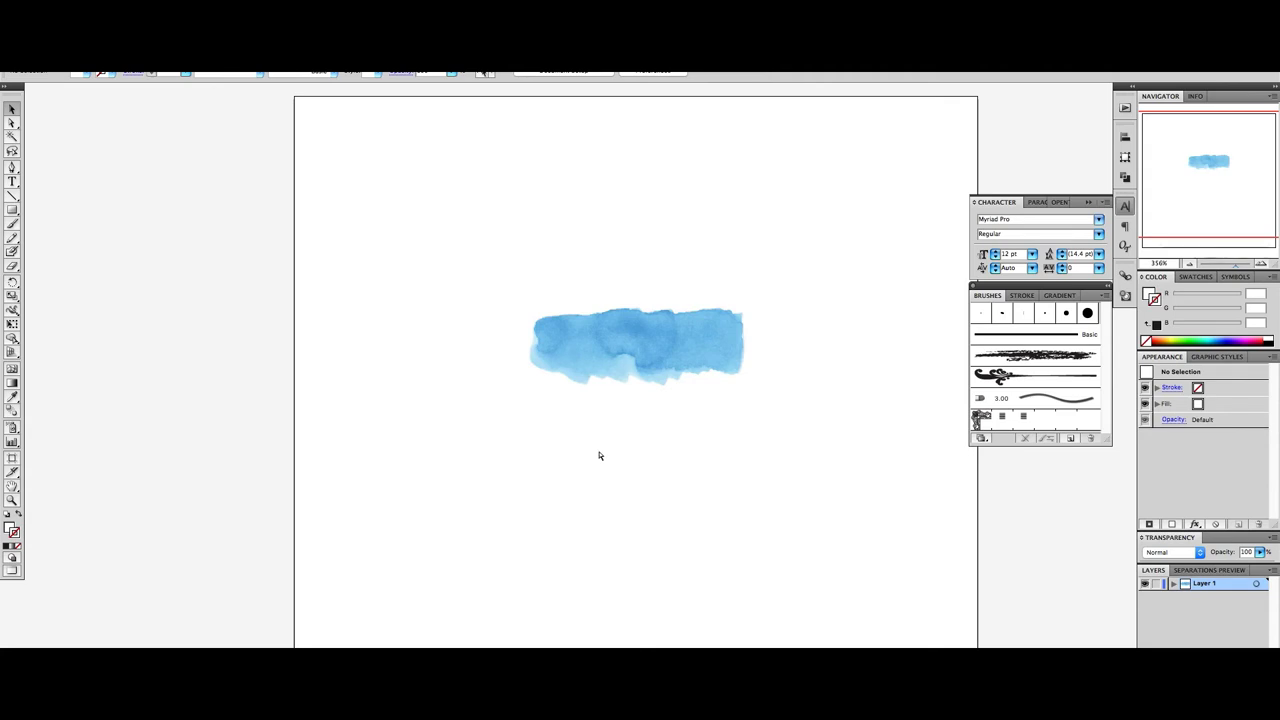
key(ctrl+equal)
click(705, 382)
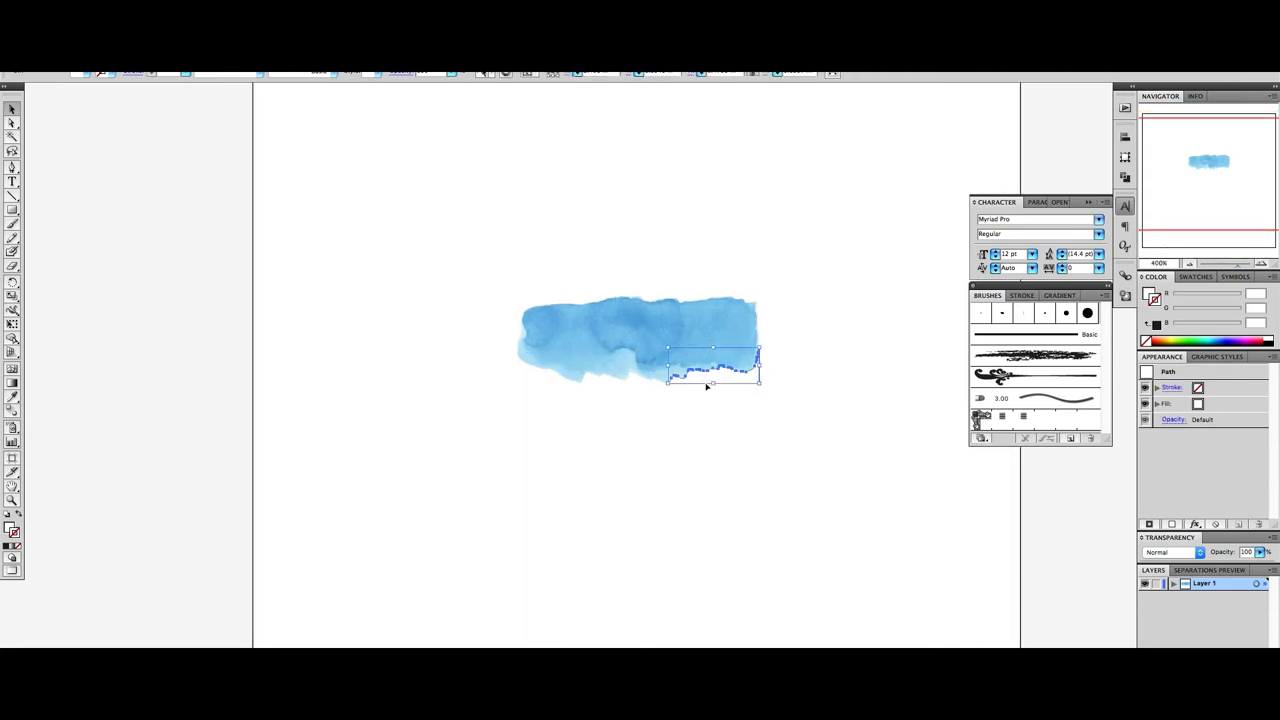
key(Delete)
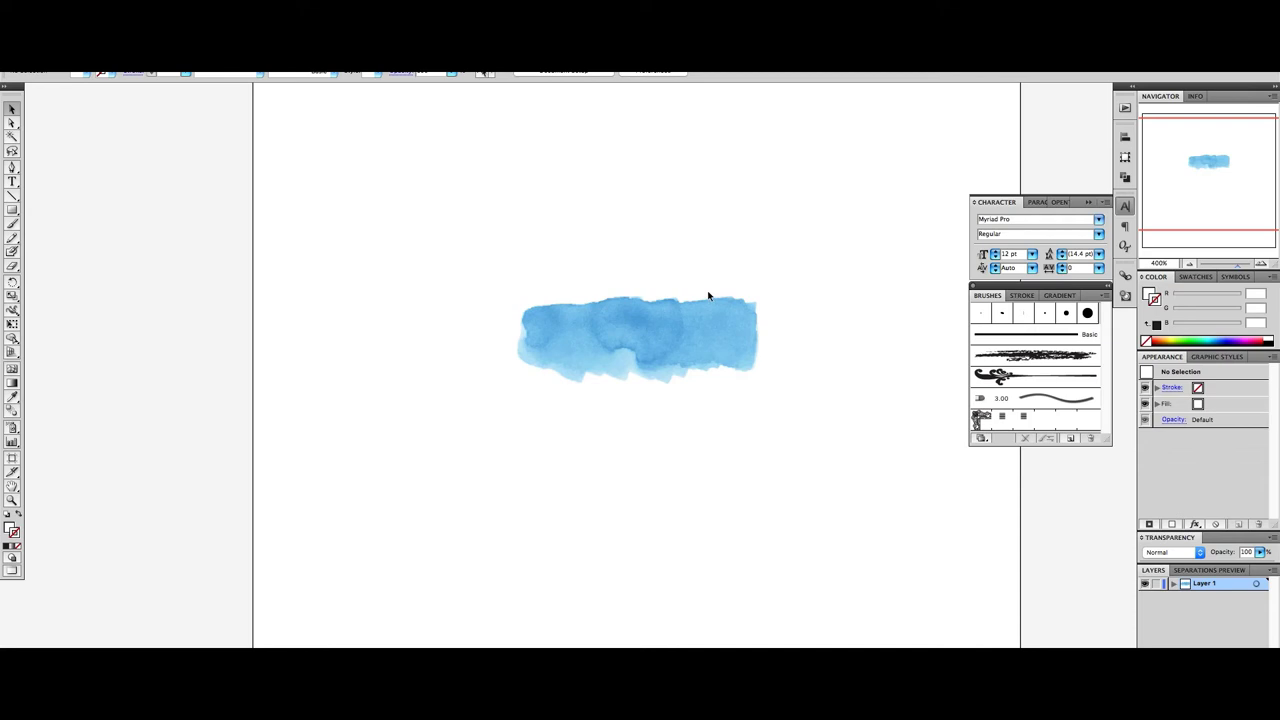
click(745, 300)
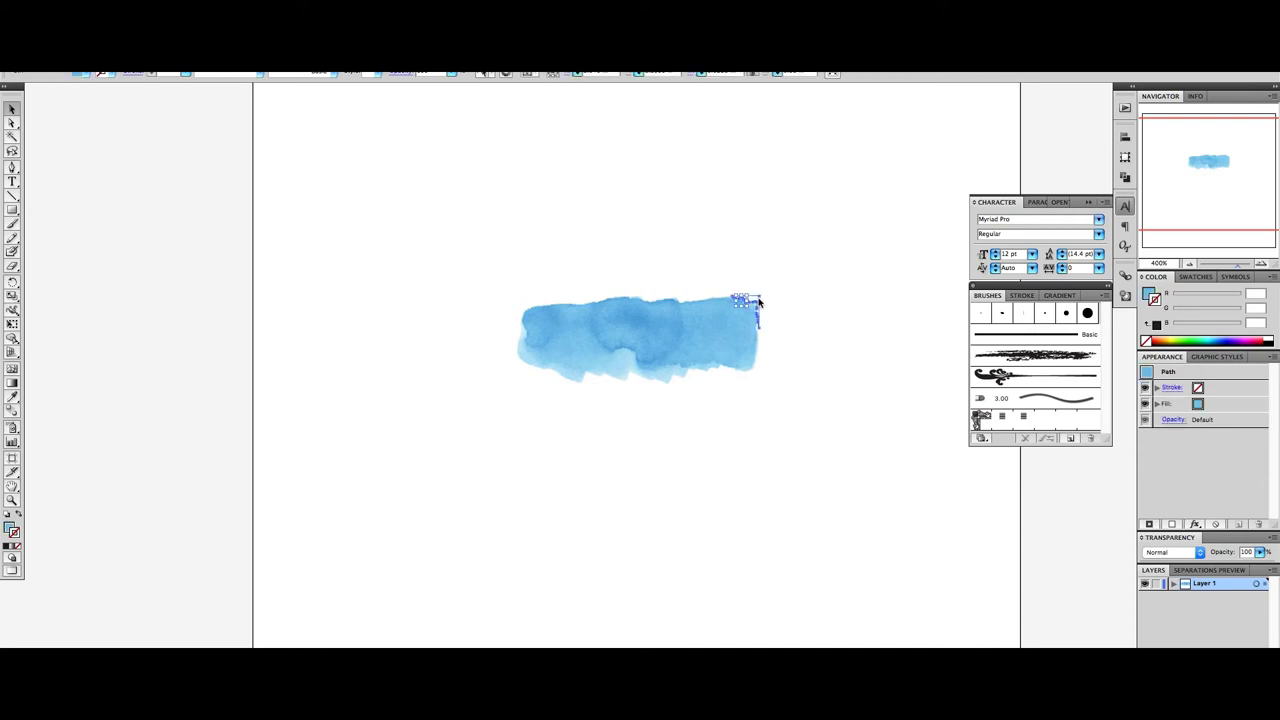
key(Delete)
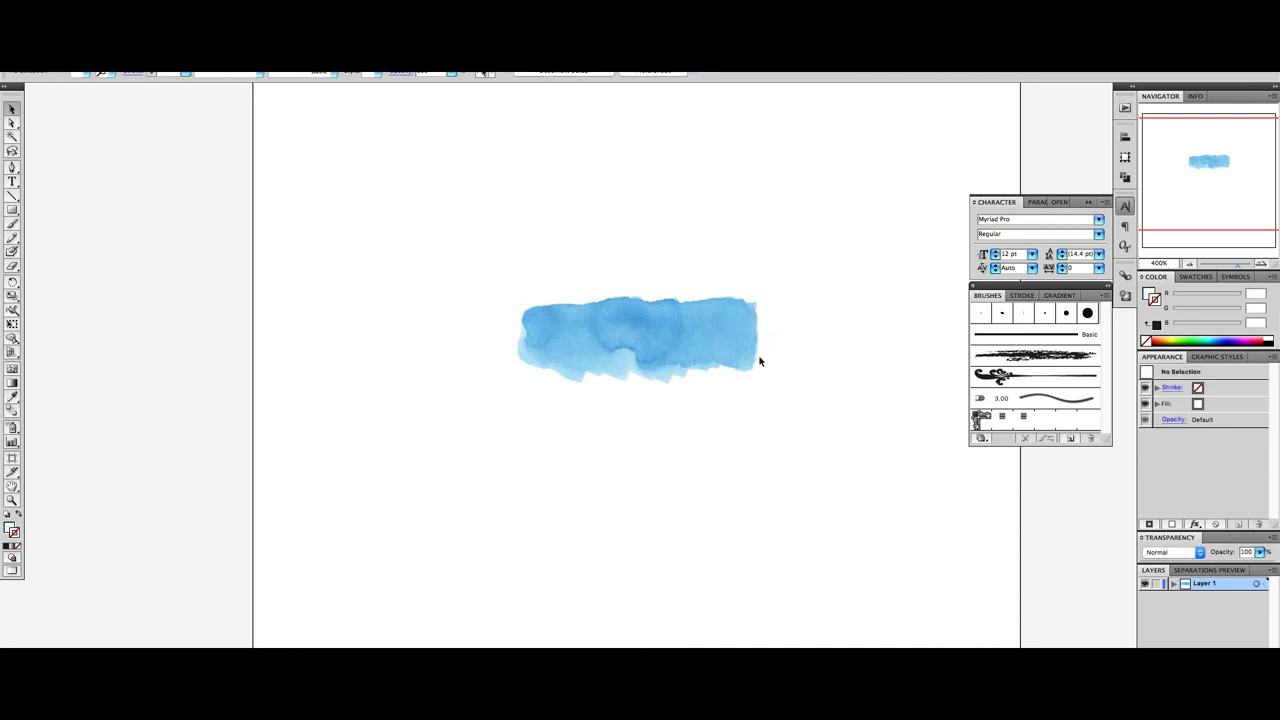
click(757, 360)
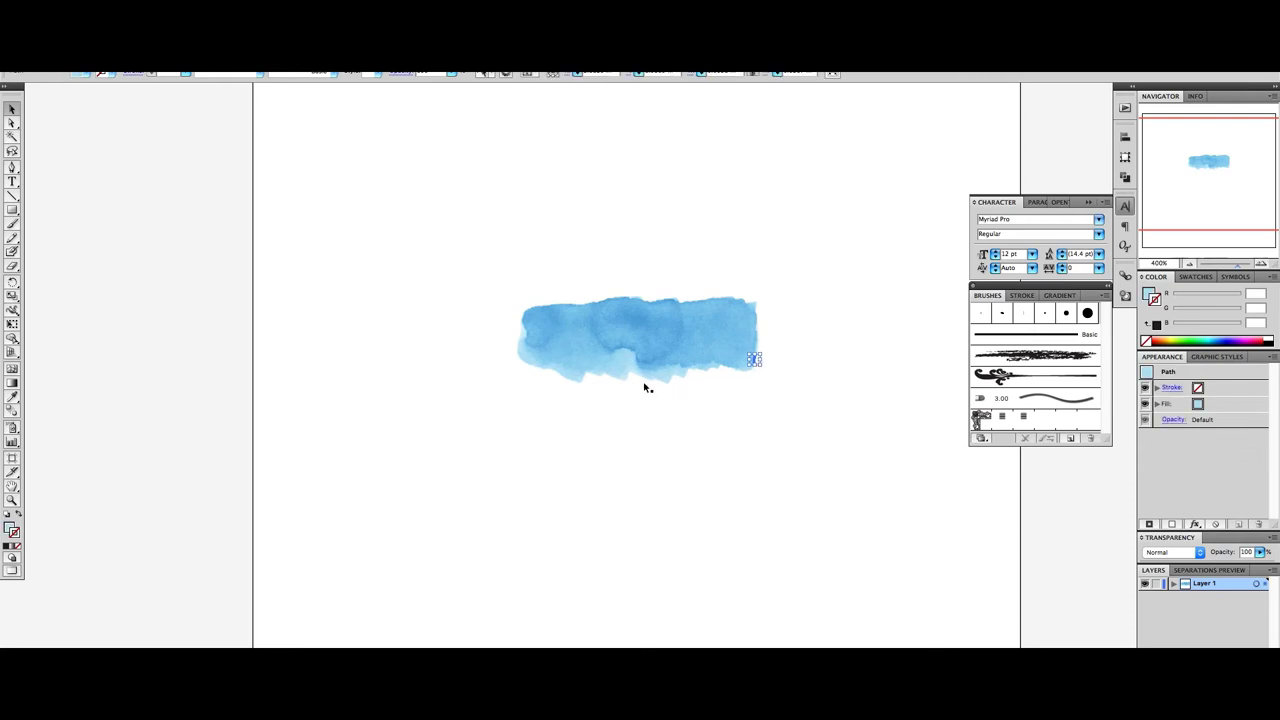
click(610, 386)
key(Delete)
click(563, 379)
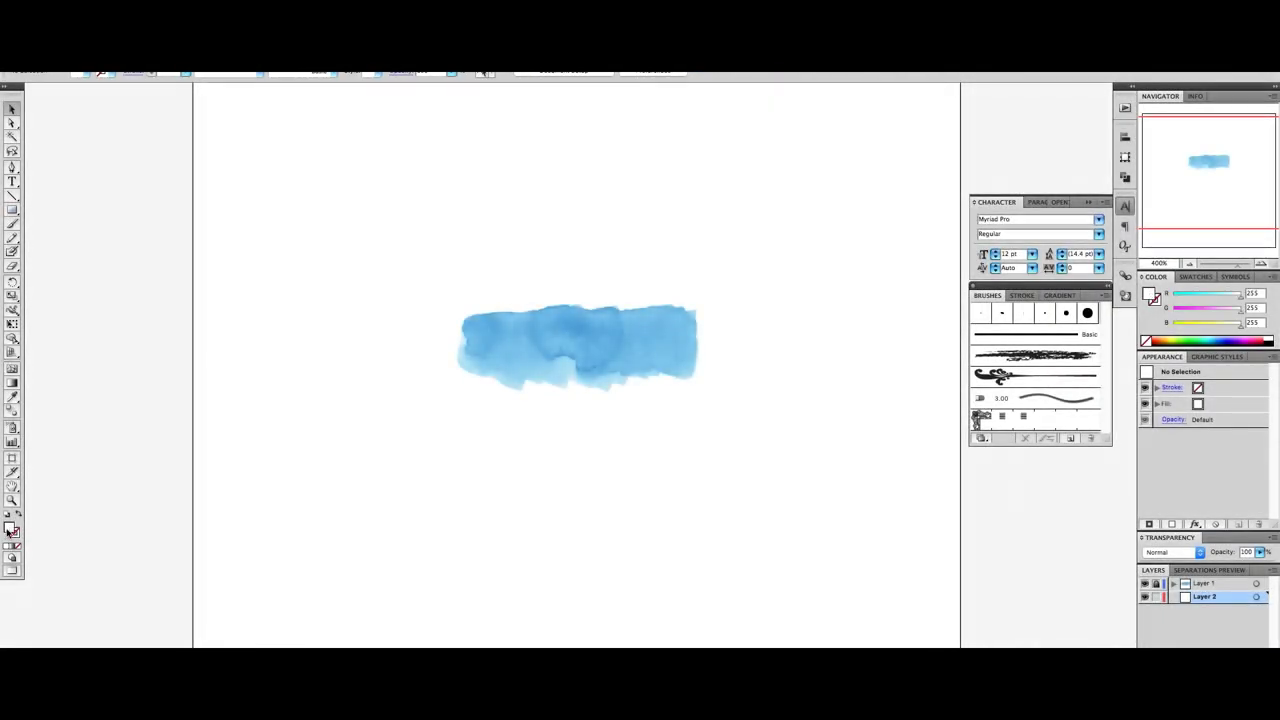
Draw a black-filled rectangle behind the watercolor stroke as a backdrop on Layer 2
double_click(9, 531)
click(530, 392)
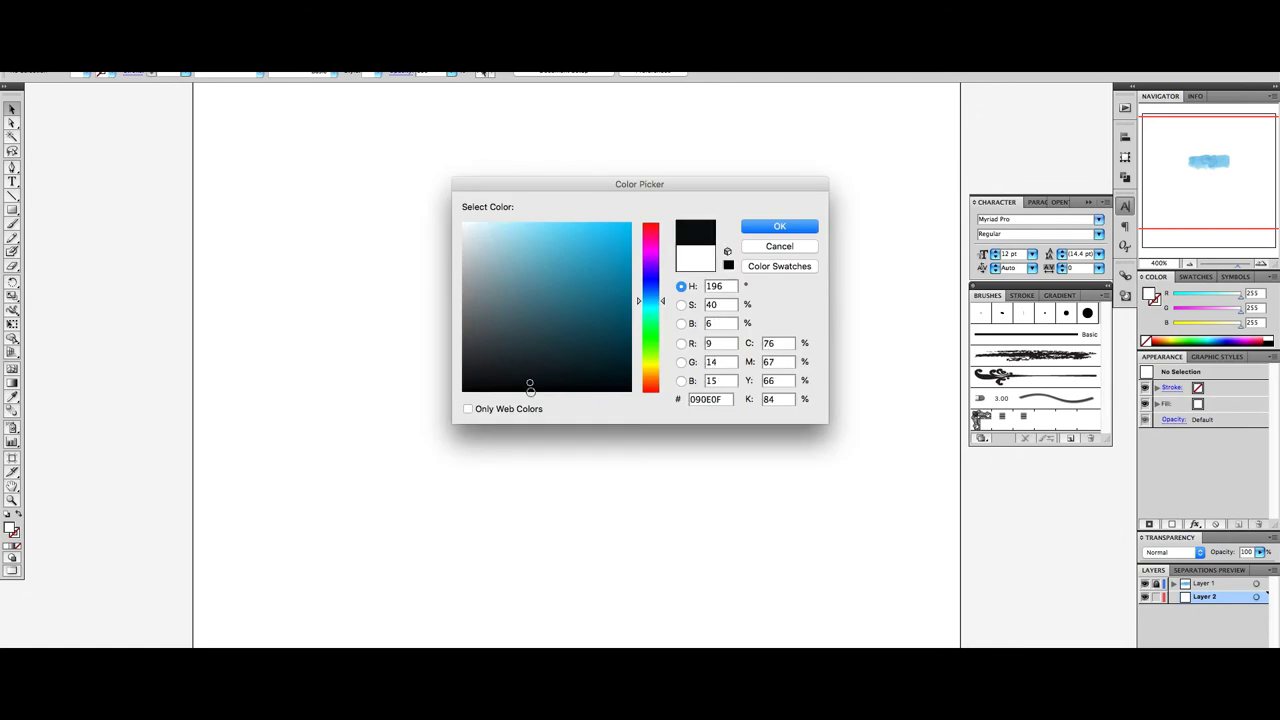
click(781, 228)
click(12, 209)
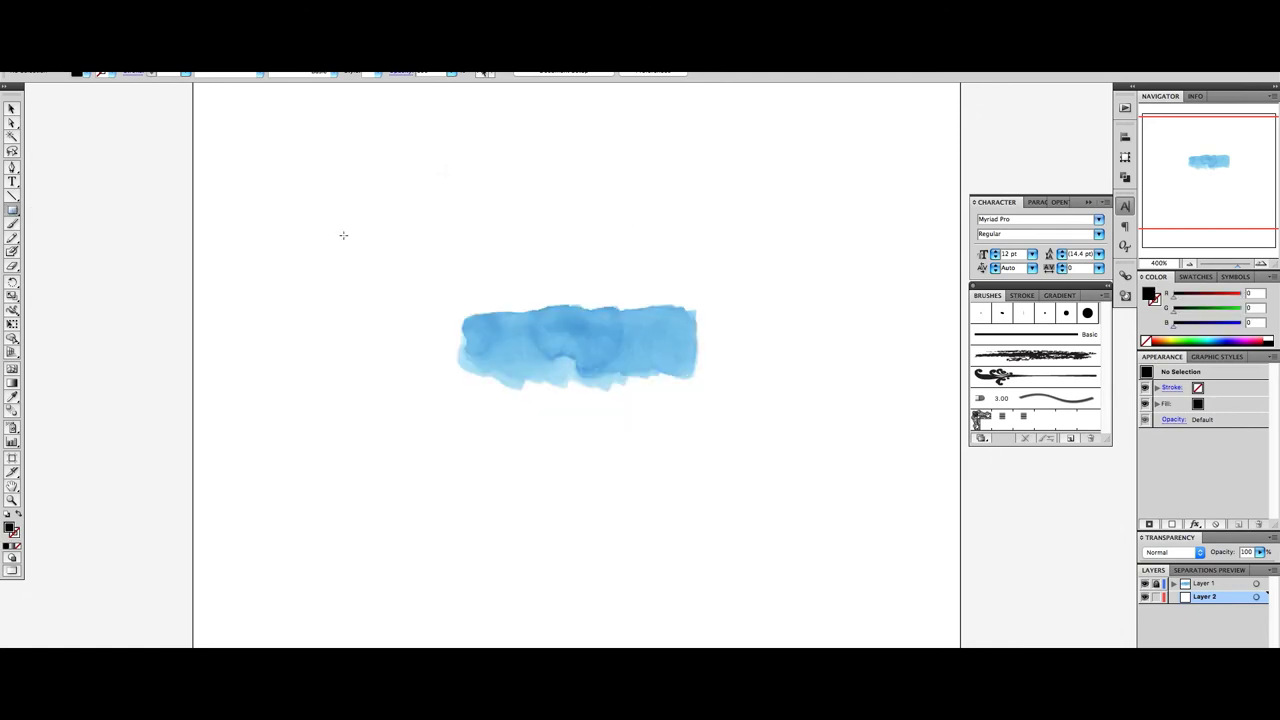
drag(343, 235, 856, 494)
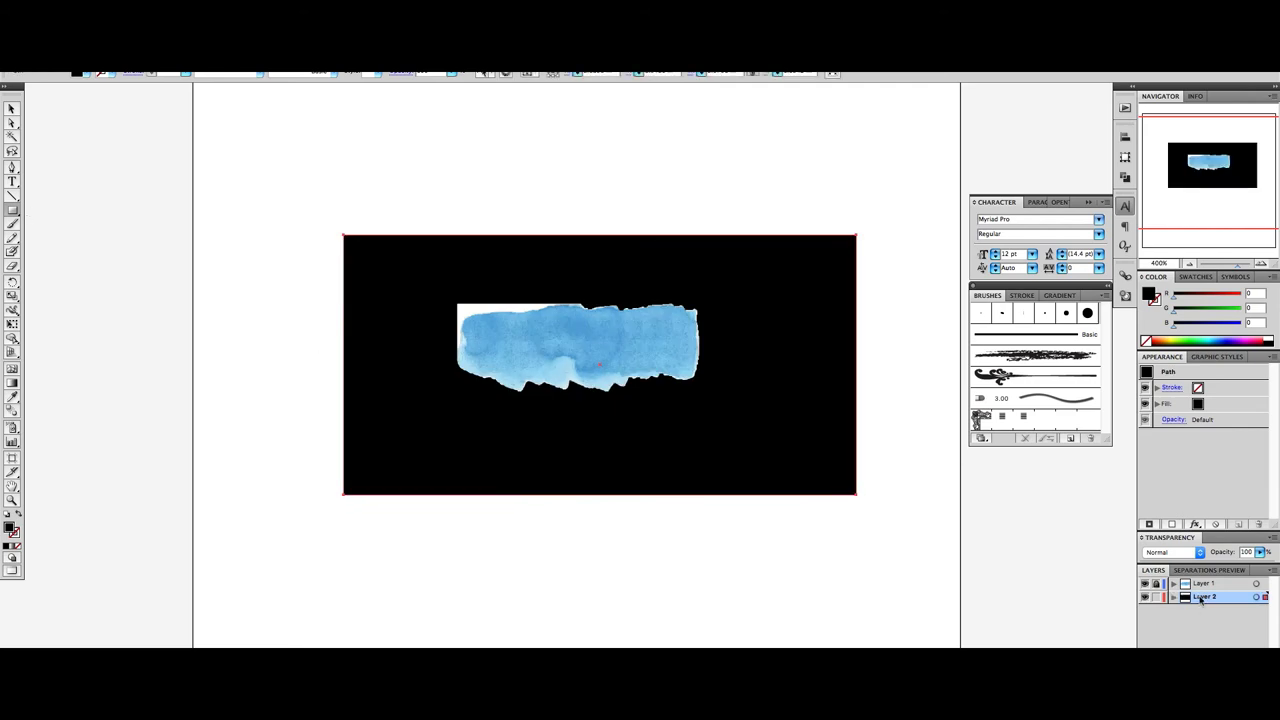
Lock Layer 2, unlock Layer 1, and delete the white piece at the stroke's top-left
click(1157, 597)
click(1195, 584)
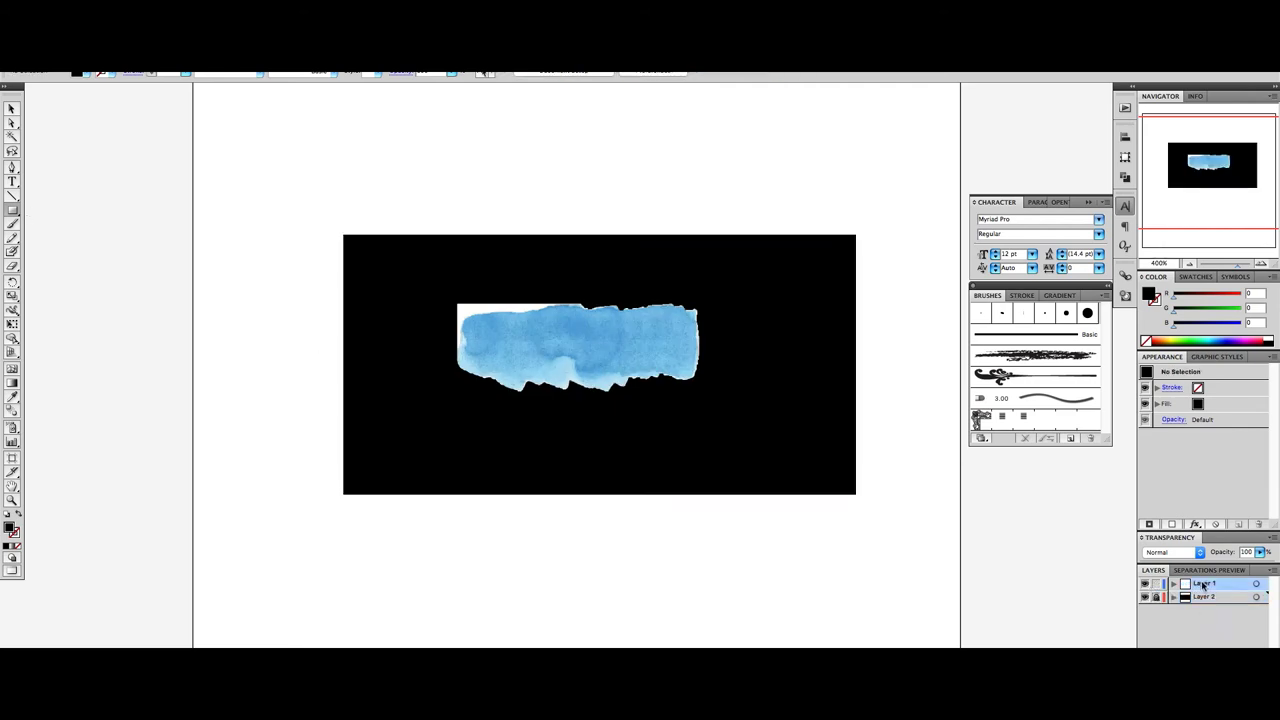
click(1157, 585)
click(12, 110)
click(481, 315)
click(466, 313)
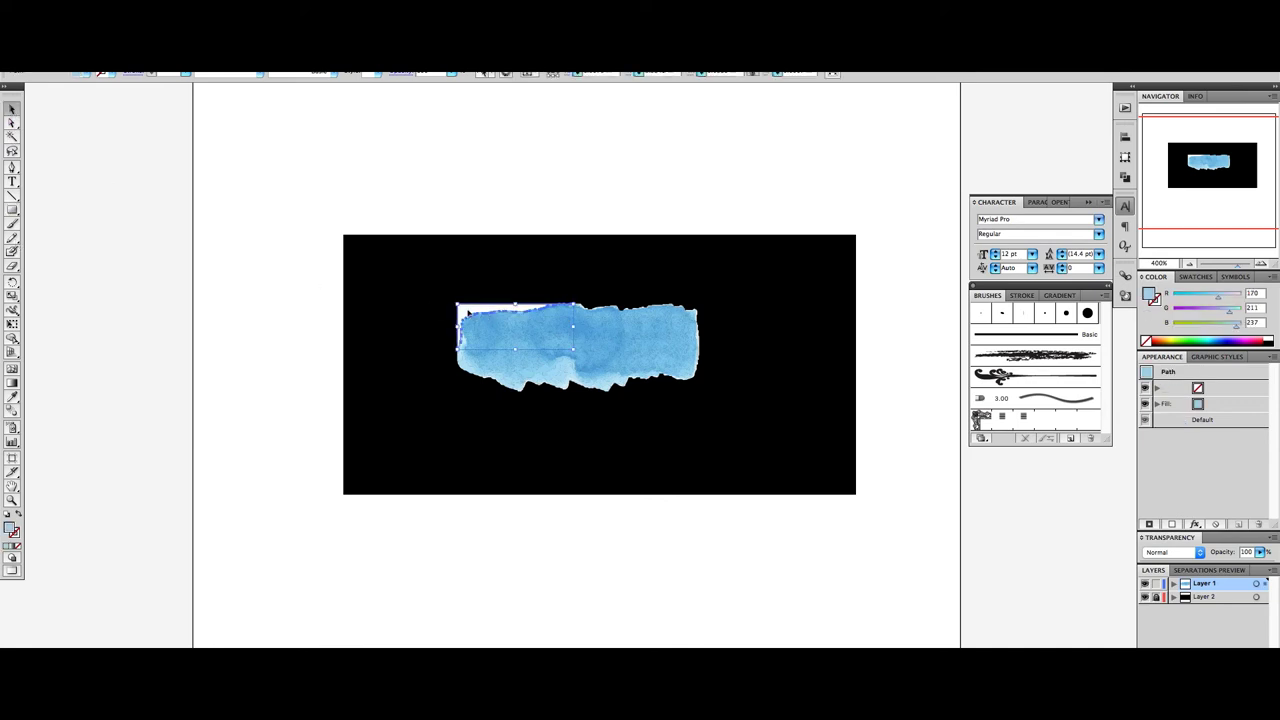
key(Delete)
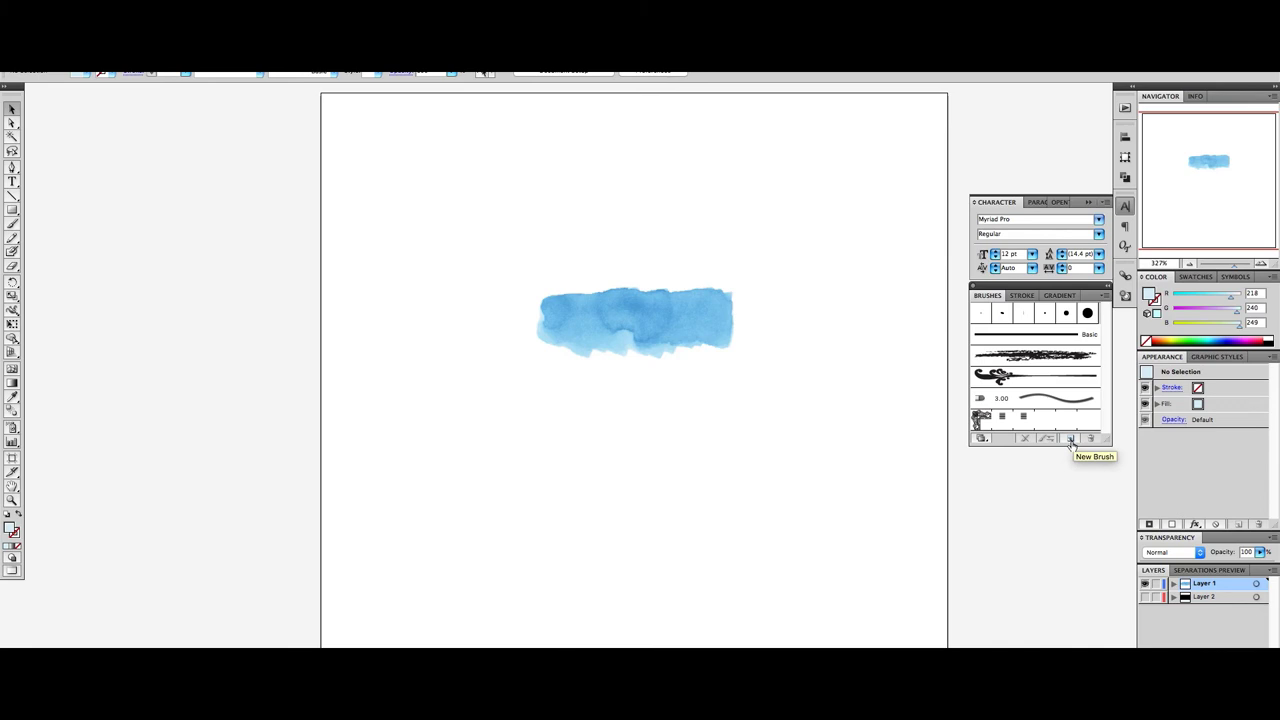
Select all the watercolor pieces and create a new Art Brush from them
click(1070, 440)
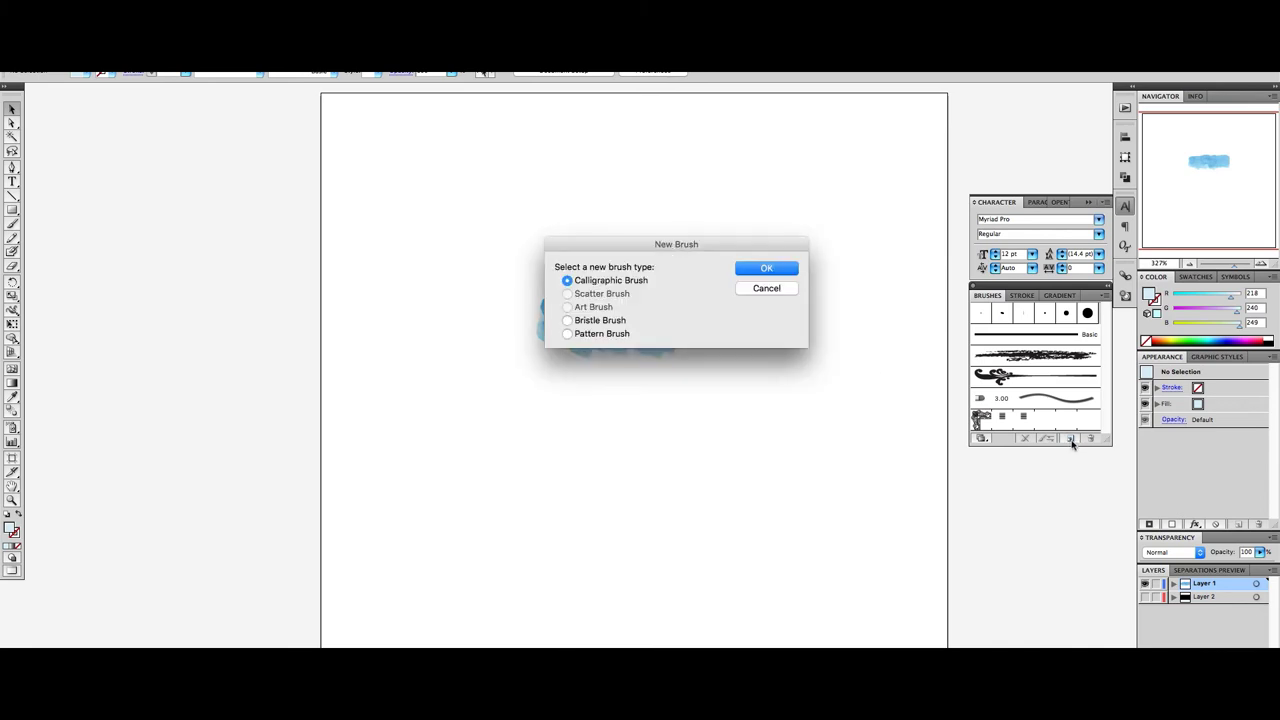
click(766, 288)
click(649, 306)
drag(794, 399, 497, 258)
click(1070, 440)
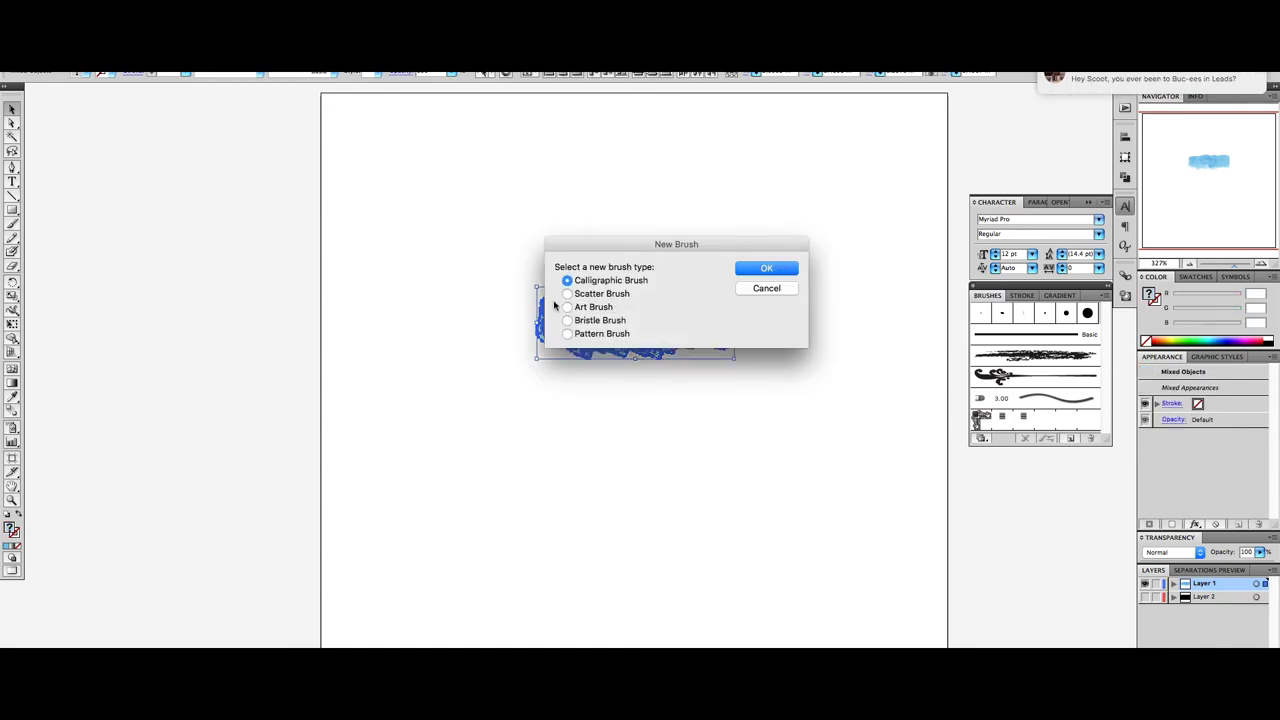
click(567, 307)
click(783, 274)
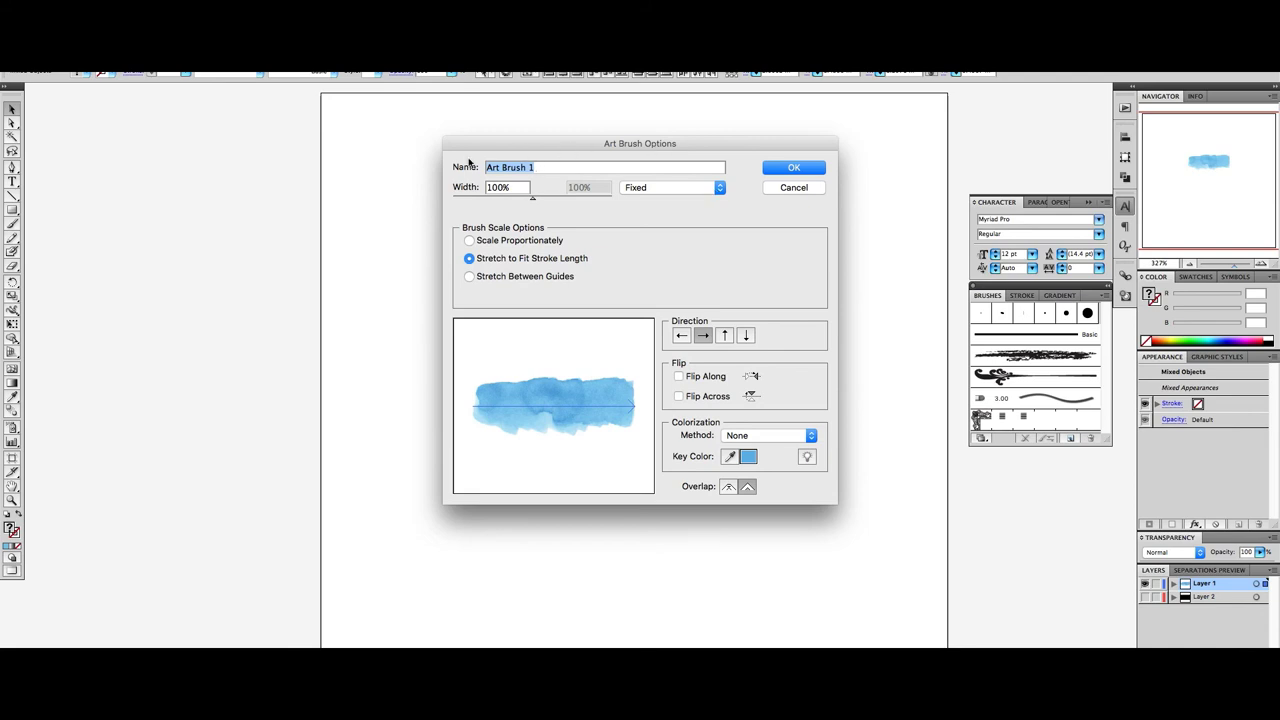
Name the art brush 'Watercolor Stroke', save it, and deselect the artwork
text(Waterco)
text(lor)
drag(568, 168, 480, 168)
text(Wate)
text(rcolor St)
text(roke)
click(772, 168)
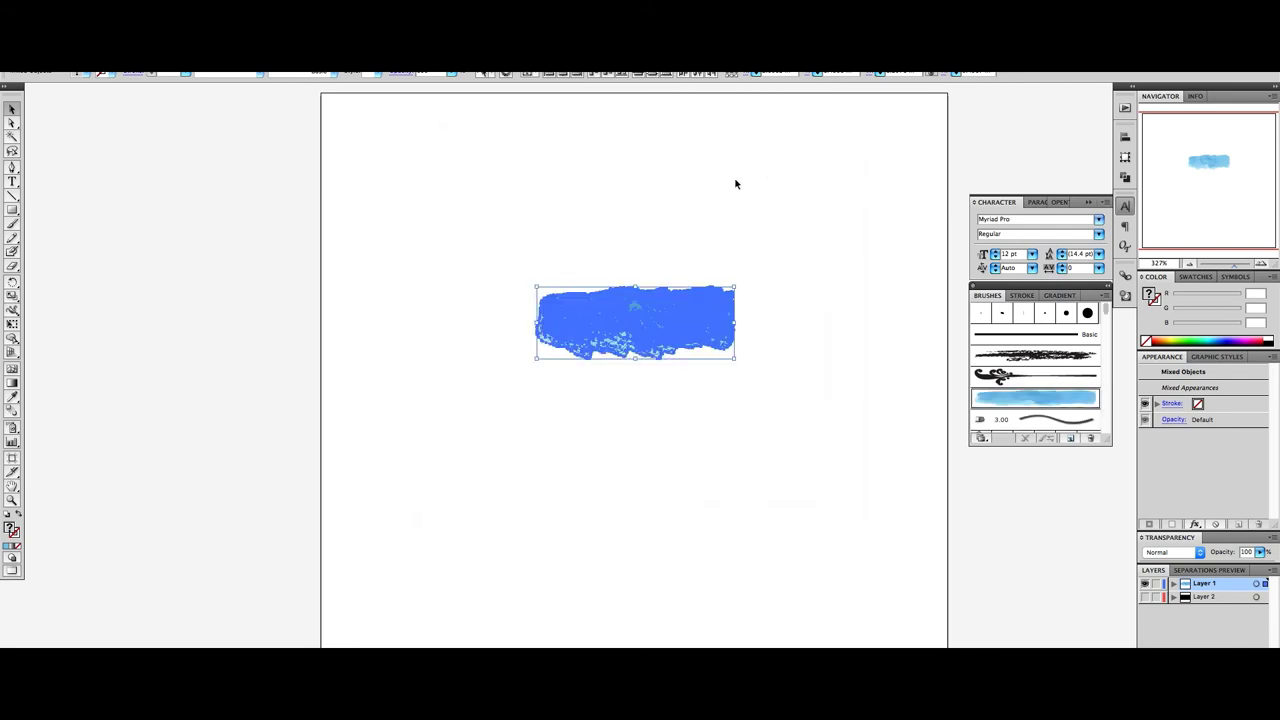
click(379, 235)
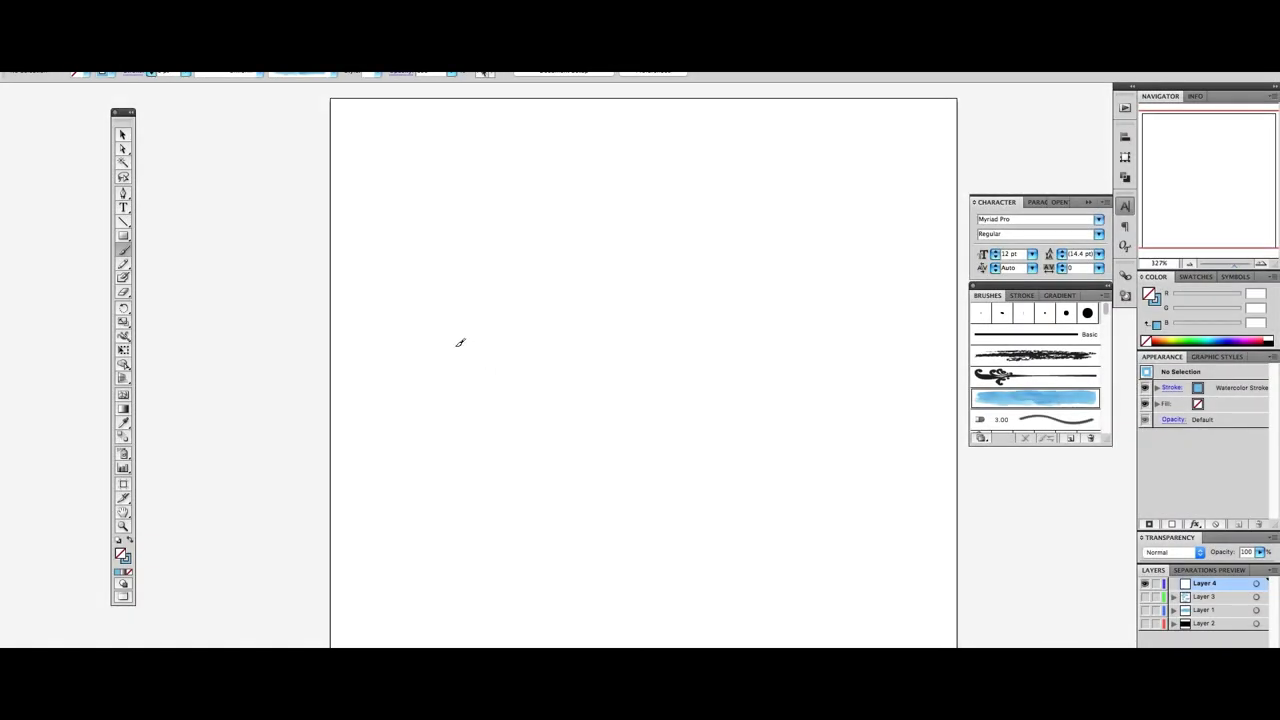
Paint six blue Watercolor Stroke brush strokes across the artboard: upper left, middle, top, top right, bottom, right side
drag(457, 345, 574, 335)
drag(477, 428, 607, 437)
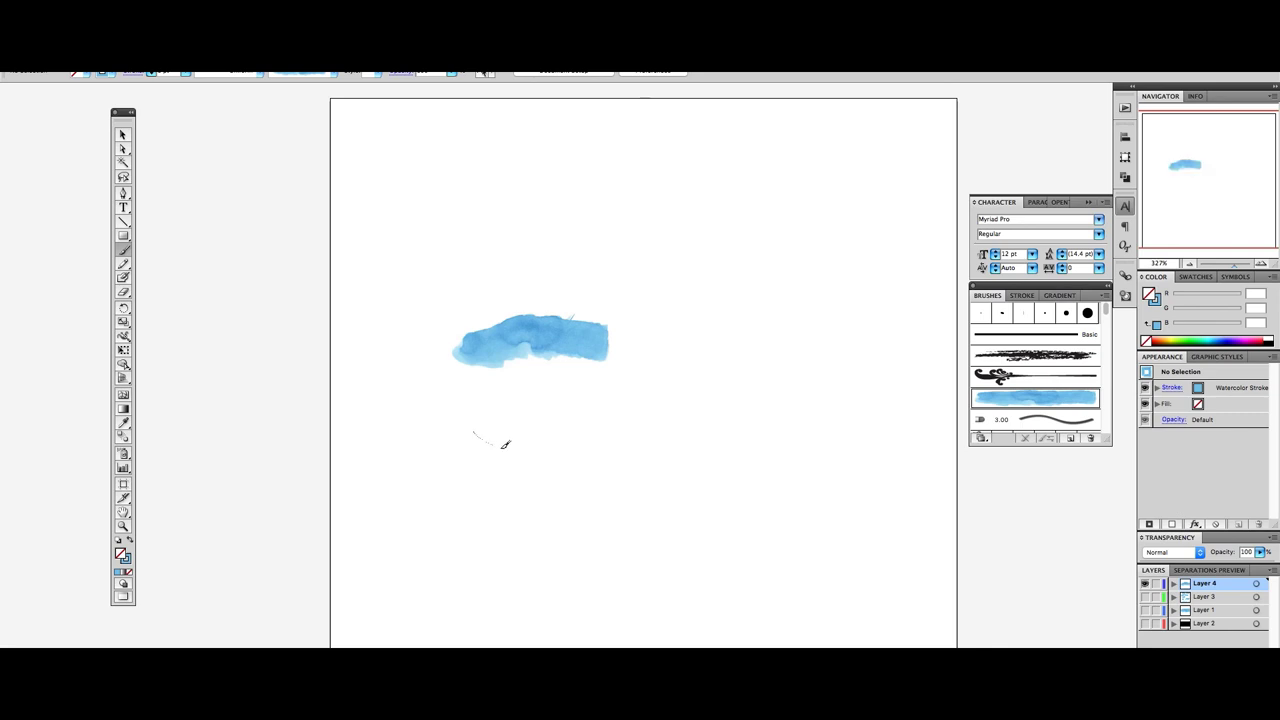
drag(689, 445, 688, 436)
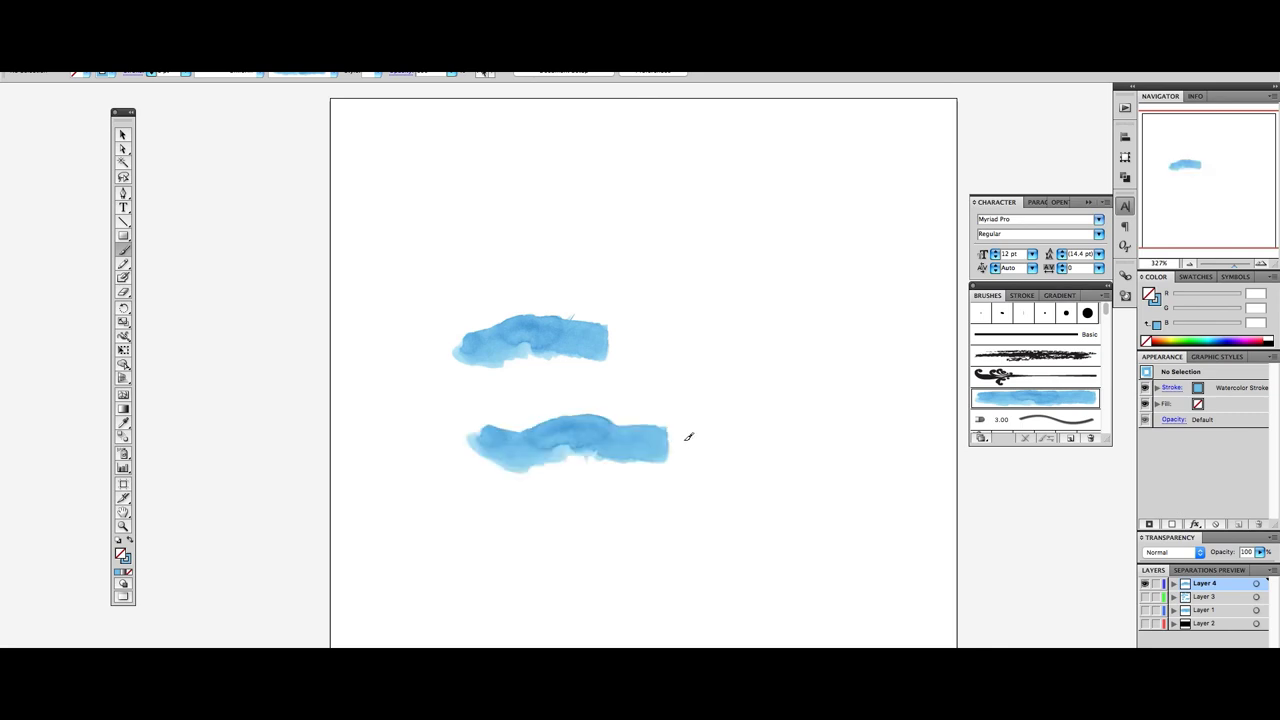
drag(476, 250, 527, 247)
mouse_move(607, 242)
mouse_down()
mouse_move(596, 256)
mouse_move(733, 215)
mouse_up()
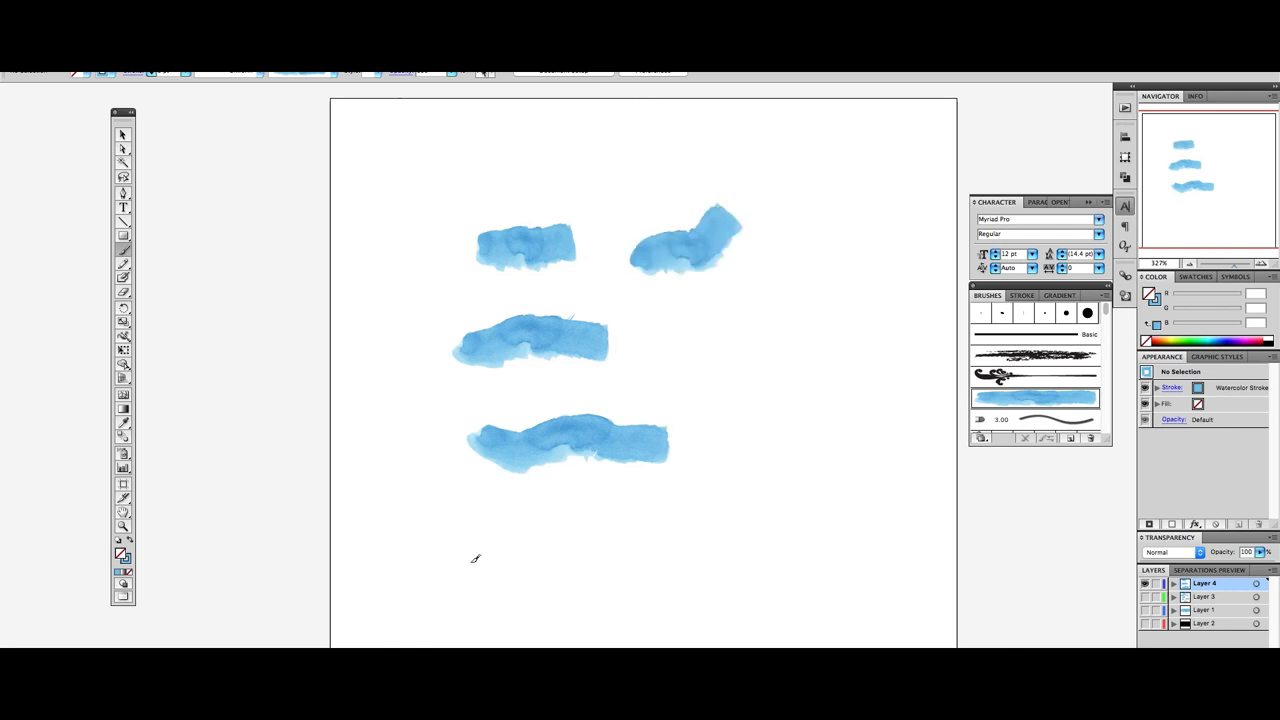
drag(475, 559, 638, 522)
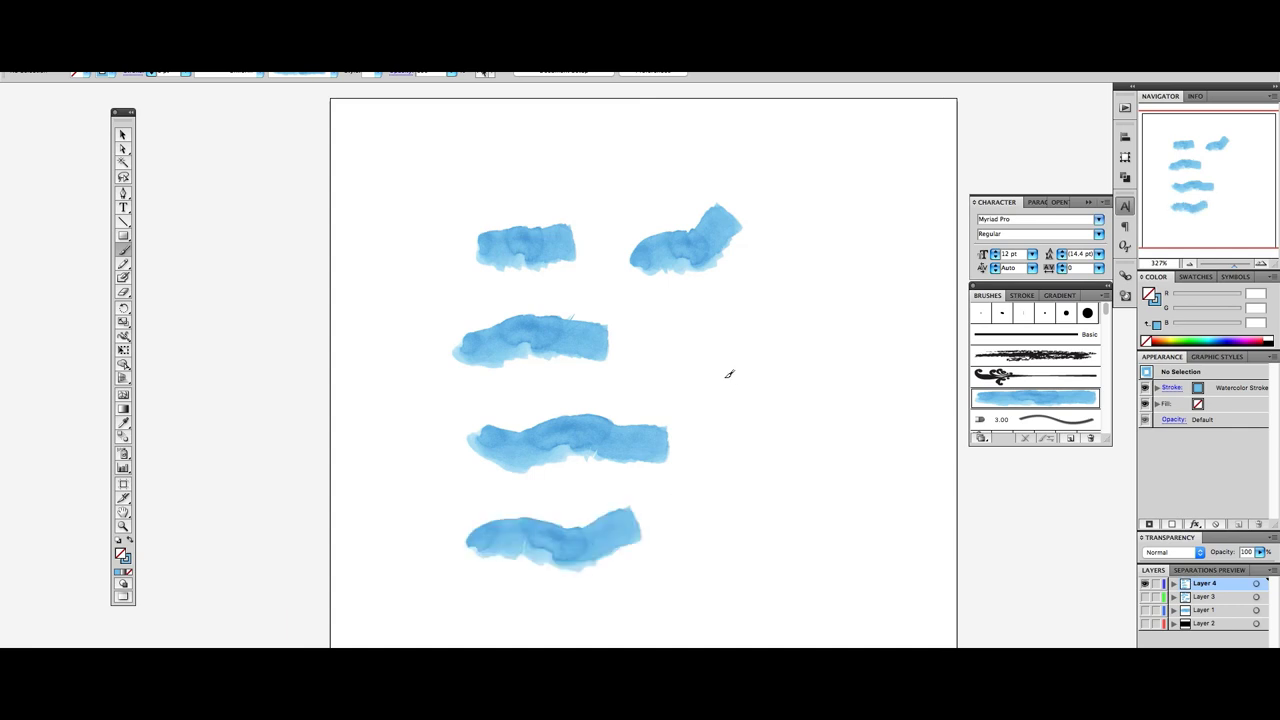
drag(727, 376, 828, 341)
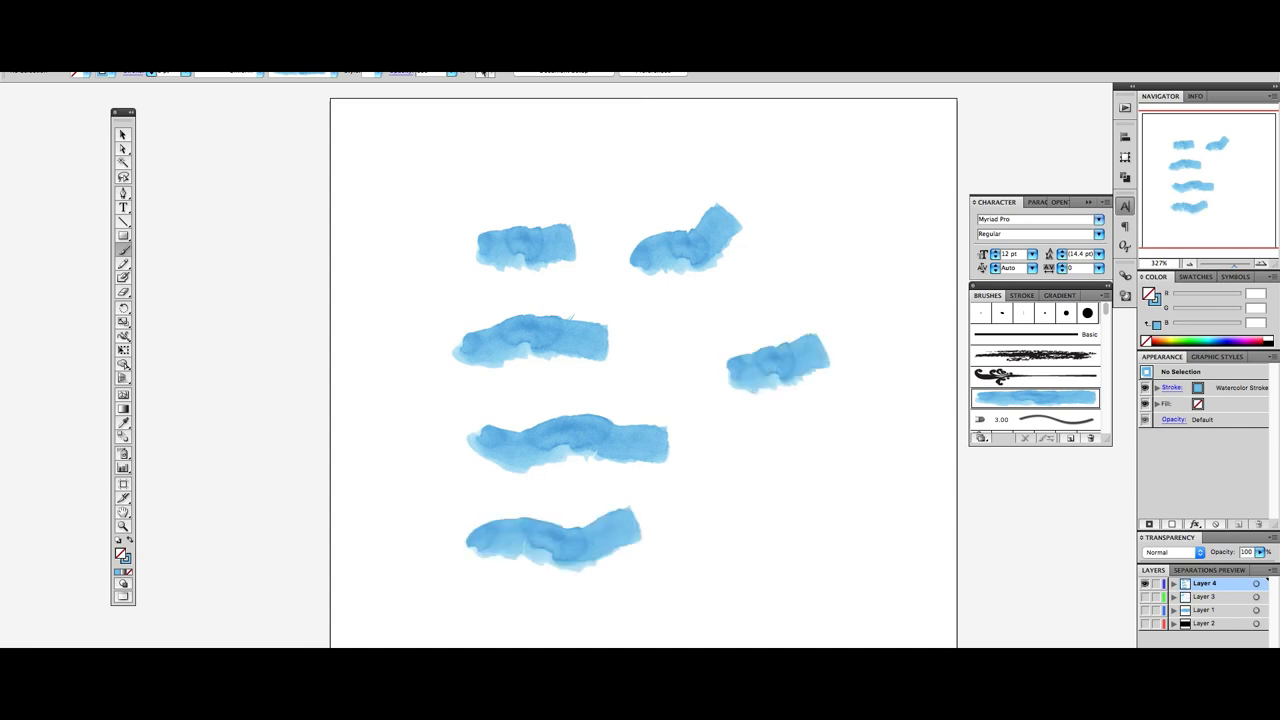